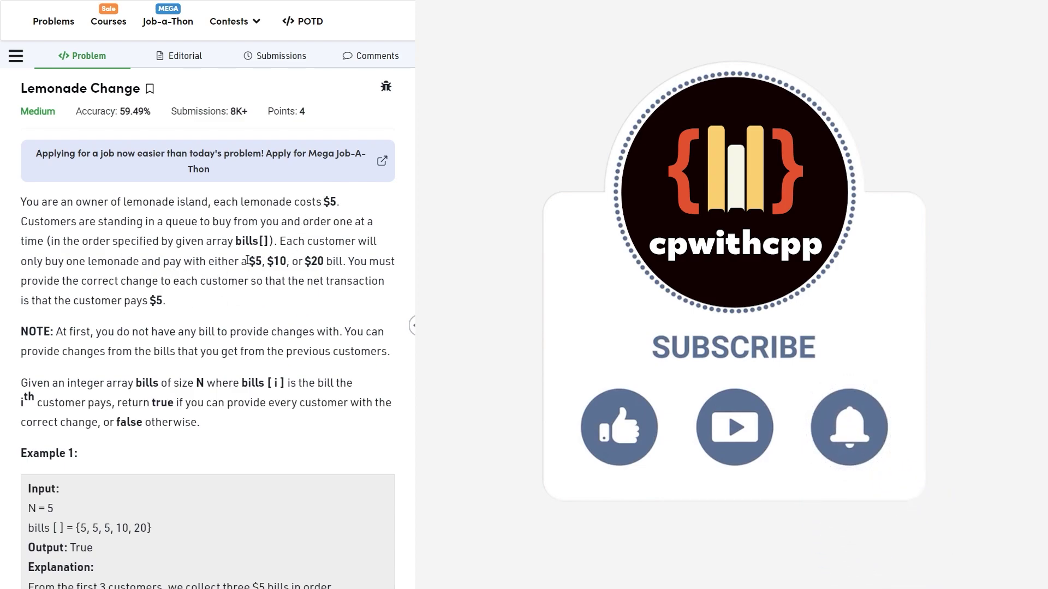
Highlight the $5, $10, $20 bills and the correct-change rule in the problem statement.
{"action": "left_click_drag", "start_coordinate": [247, 260], "coordinate": [324, 262]}
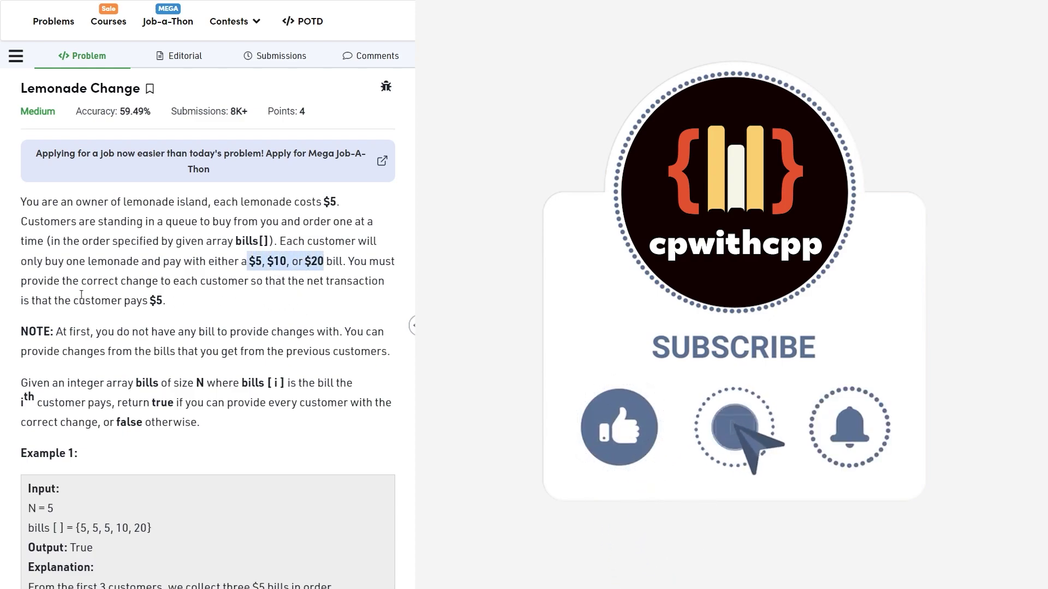
{"action": "left_click_drag", "start_coordinate": [55, 280], "coordinate": [323, 281]}
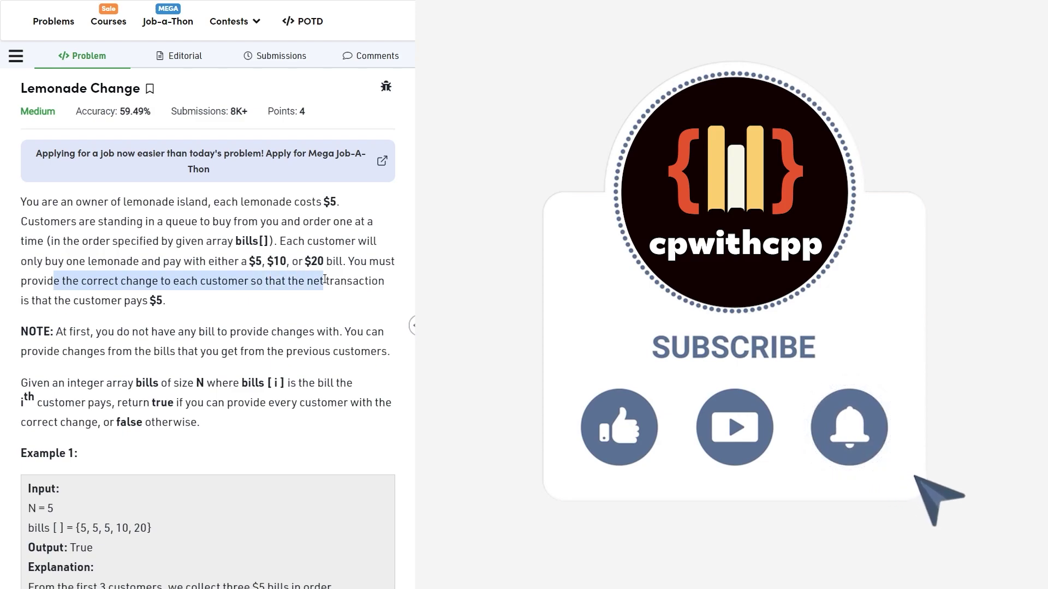
{"action": "left_click", "coordinate": [292, 306]}
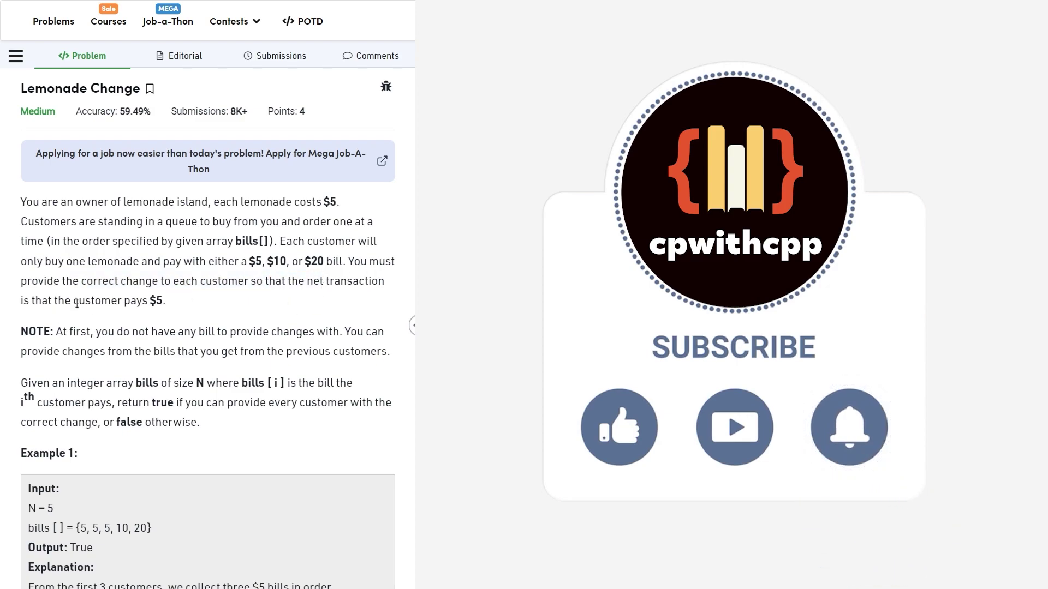
{"action": "left_click_drag", "start_coordinate": [108, 298], "coordinate": [166, 294]}
{"action": "left_click", "coordinate": [166, 294]}
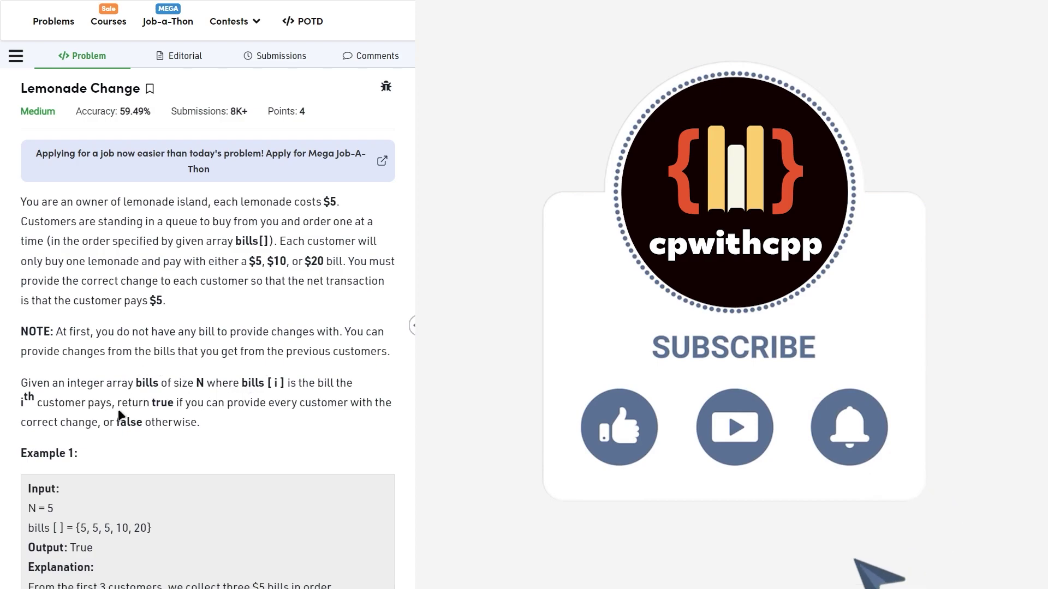
{"action": "scroll", "coordinate": [88, 459], "scroll_direction": "down", "scroll_amount": 1}
Highlight the Example 1 bills array, including 10 and 20, and snip its input/output box.
{"action": "left_click_drag", "start_coordinate": [76, 459], "coordinate": [159, 464]}
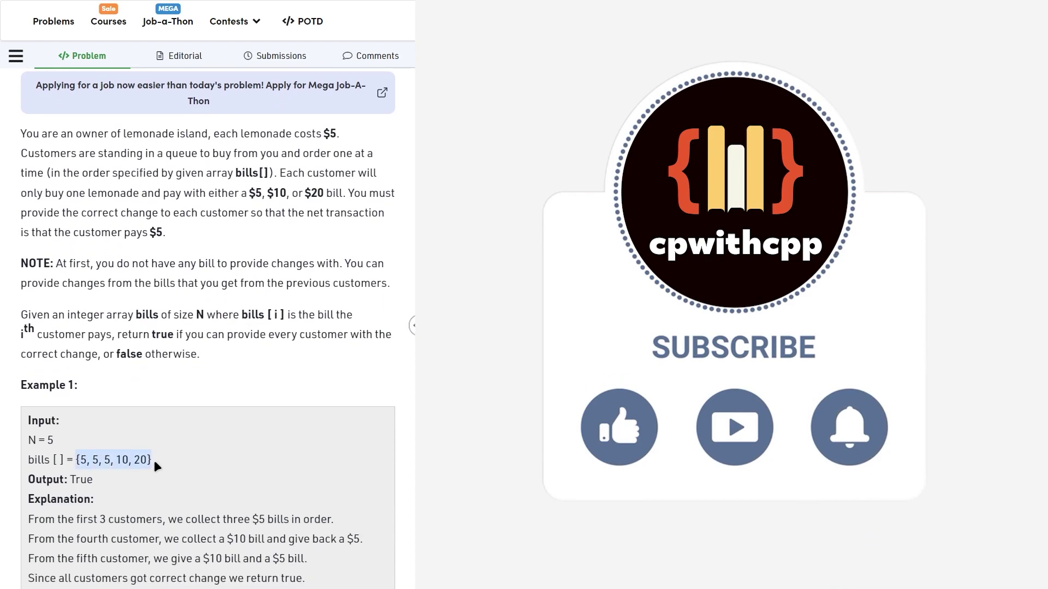
{"action": "left_click", "coordinate": [130, 460]}
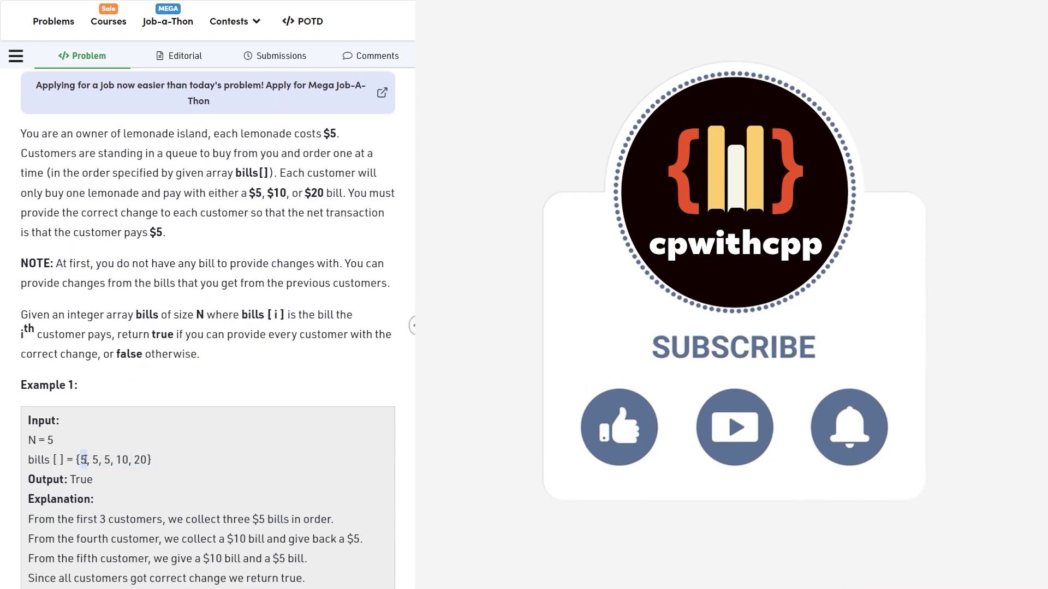
{"action": "double_click", "coordinate": [122, 460]}
{"action": "double_click", "coordinate": [141, 460]}
{"action": "scroll", "coordinate": [157, 449], "scroll_direction": "down", "scroll_amount": 3}
{"action": "left_click", "coordinate": [188, 325]}
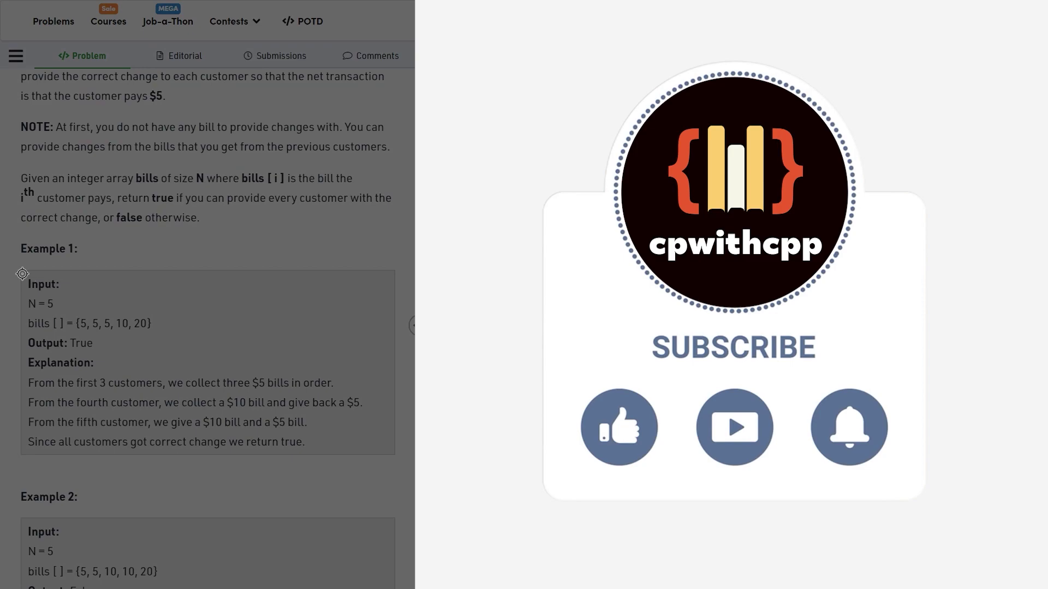
{"action": "left_click_drag", "start_coordinate": [22, 273], "coordinate": [177, 357]}
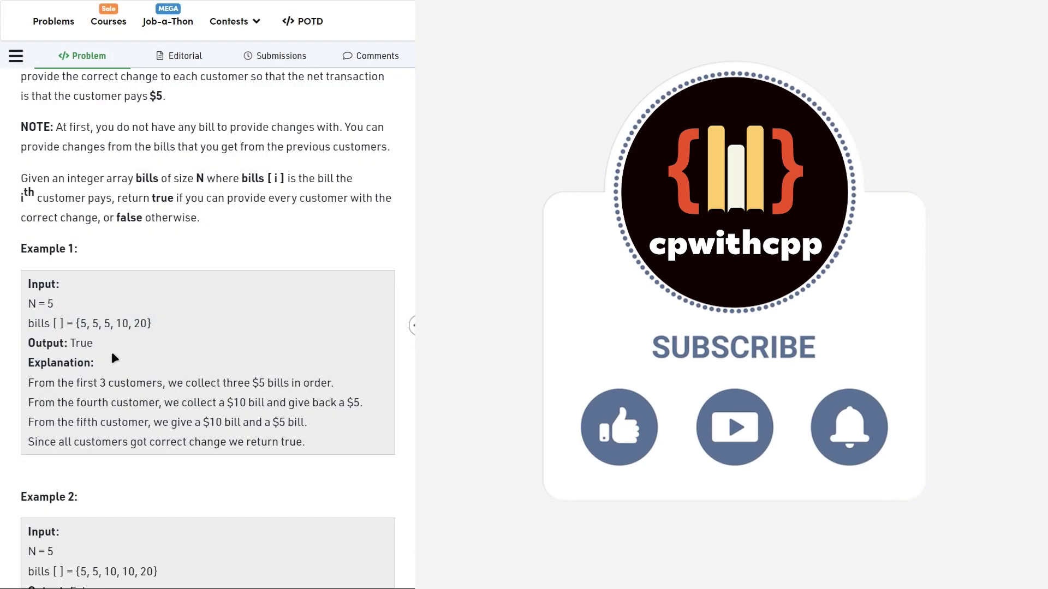
Paste the Example 1 snapshot into Rnote and move it down and right.
{"action": "key", "text": "alt+Tab"}
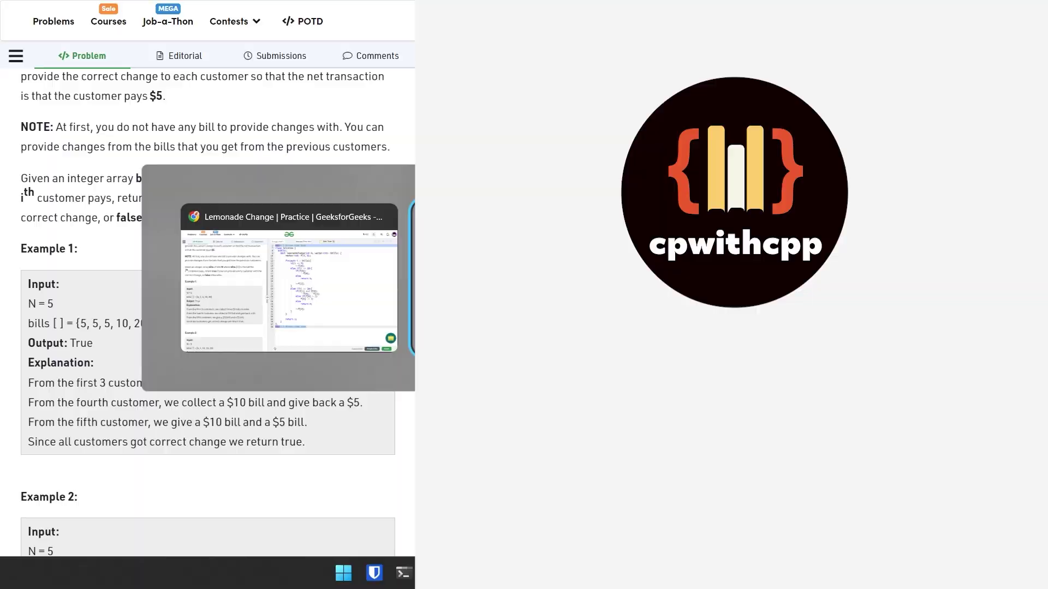
{"action": "key", "text": "alt+Tab"}
{"action": "key", "text": "ctrl+v"}
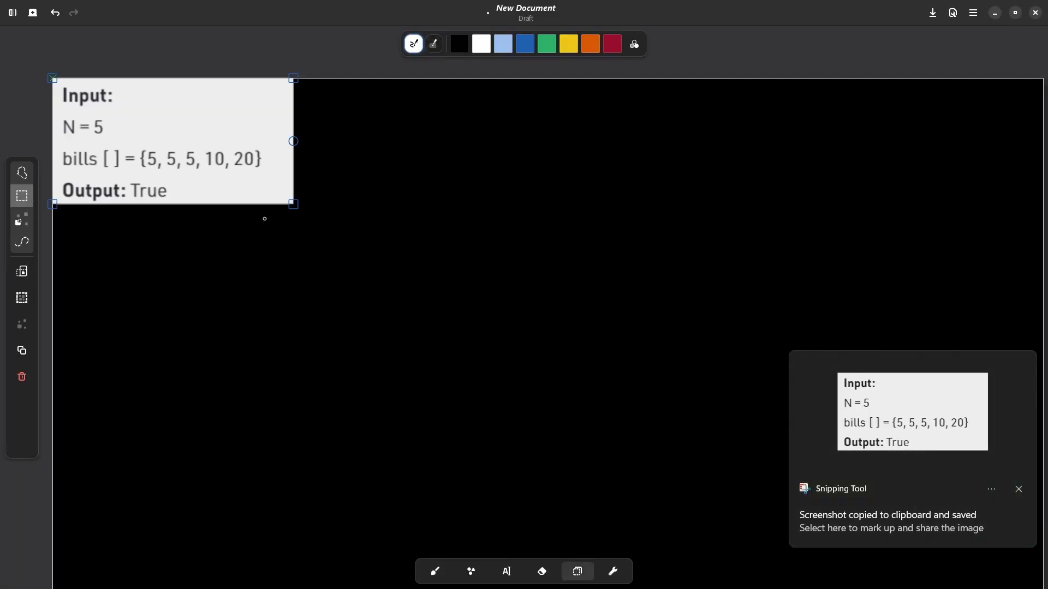
{"action": "left_click_drag", "start_coordinate": [123, 128], "coordinate": [202, 171]}
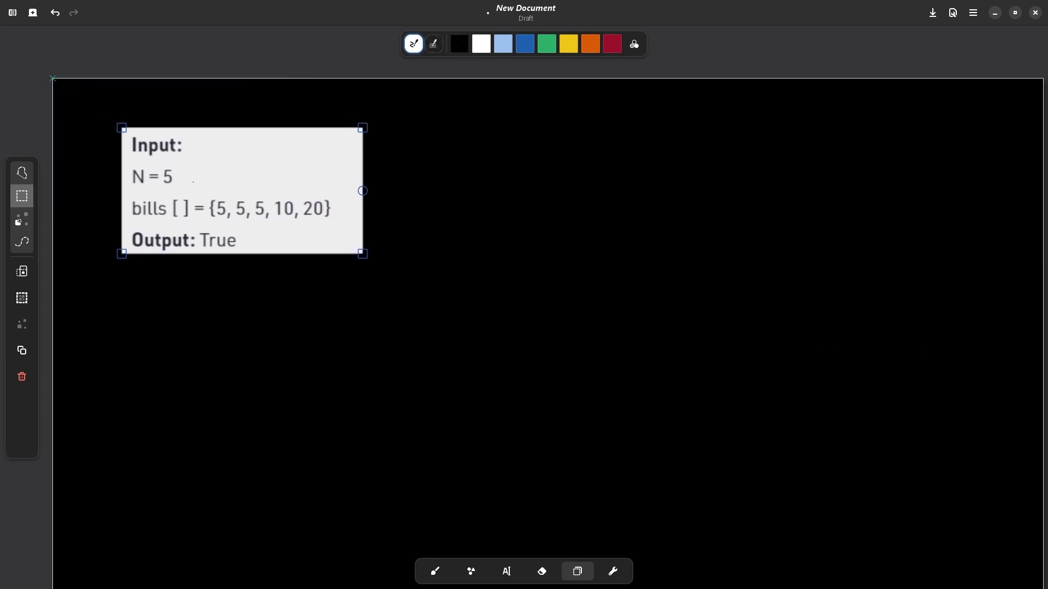
Handwrite the tallies 5 → 0, 10 → 0, 20 → 0 in yellow ink beside the image.
{"action": "key", "text": "ctrl+1"}
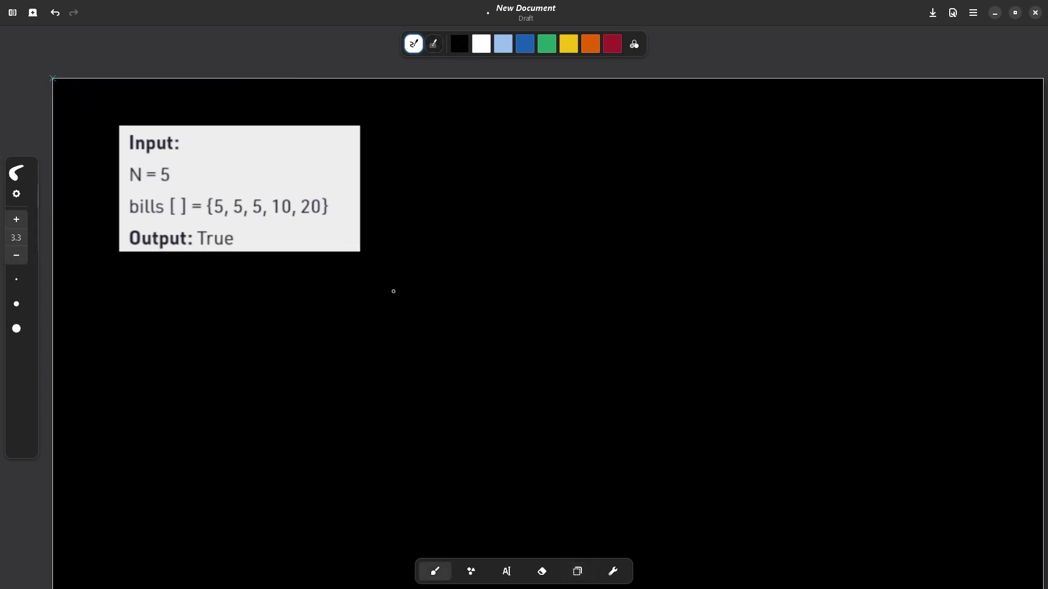
{"action": "left_click", "coordinate": [525, 46]}
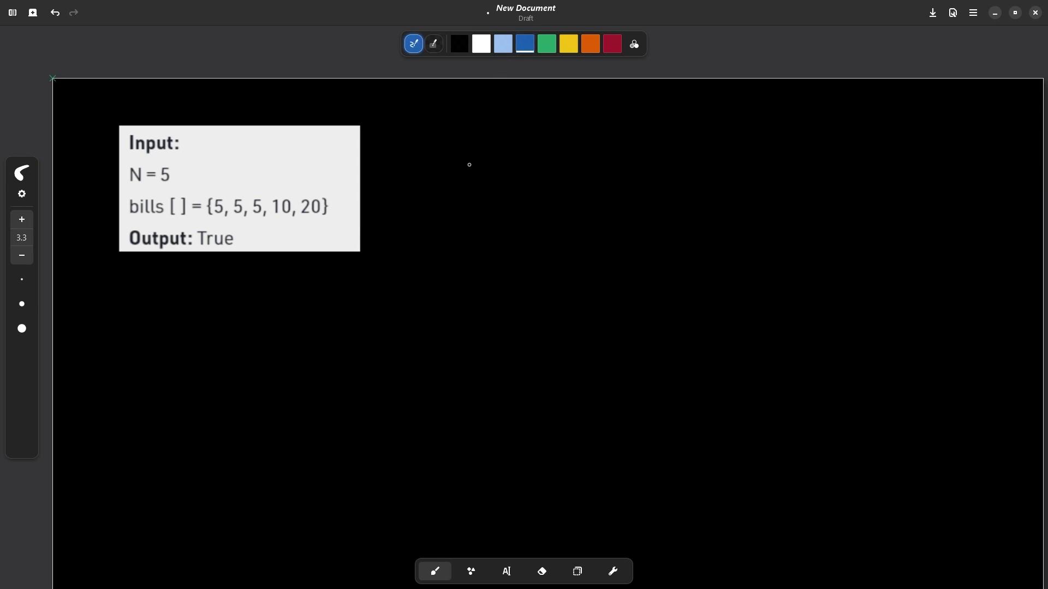
{"action": "left_click", "coordinate": [569, 44]}
{"action": "mouse_move", "coordinate": [483, 143]}
{"action": "left_mouse_down"}
{"action": "mouse_move", "coordinate": [473, 161]}
{"action": "mouse_move", "coordinate": [516, 162]}
{"action": "mouse_move", "coordinate": [522, 144]}
{"action": "left_mouse_up"}
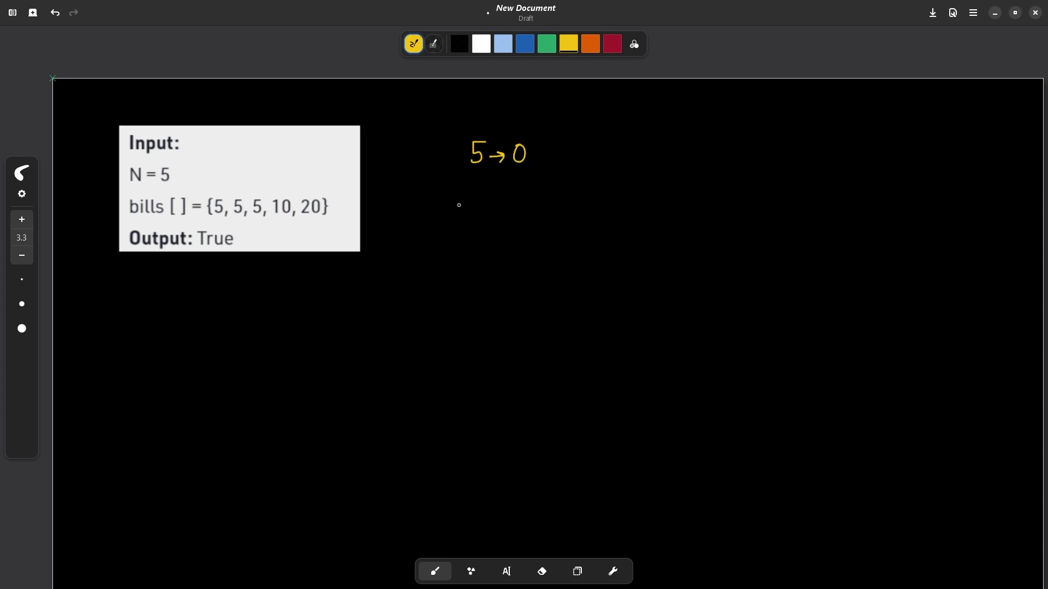
{"action": "mouse_move", "coordinate": [463, 185]}
{"action": "left_mouse_down"}
{"action": "mouse_move", "coordinate": [465, 202]}
{"action": "mouse_move", "coordinate": [474, 187]}
{"action": "left_mouse_up"}
{"action": "left_click_drag", "start_coordinate": [488, 196], "coordinate": [523, 190]}
{"action": "mouse_move", "coordinate": [458, 230]}
{"action": "left_mouse_down"}
{"action": "mouse_move", "coordinate": [468, 243]}
{"action": "mouse_move", "coordinate": [478, 231]}
{"action": "left_mouse_up"}
{"action": "left_click_drag", "start_coordinate": [491, 236], "coordinate": [501, 241]}
{"action": "mouse_move", "coordinate": [518, 231]}
{"action": "left_mouse_down"}
{"action": "mouse_move", "coordinate": [516, 242]}
{"action": "mouse_move", "coordinate": [521, 231]}
{"action": "left_mouse_up"}
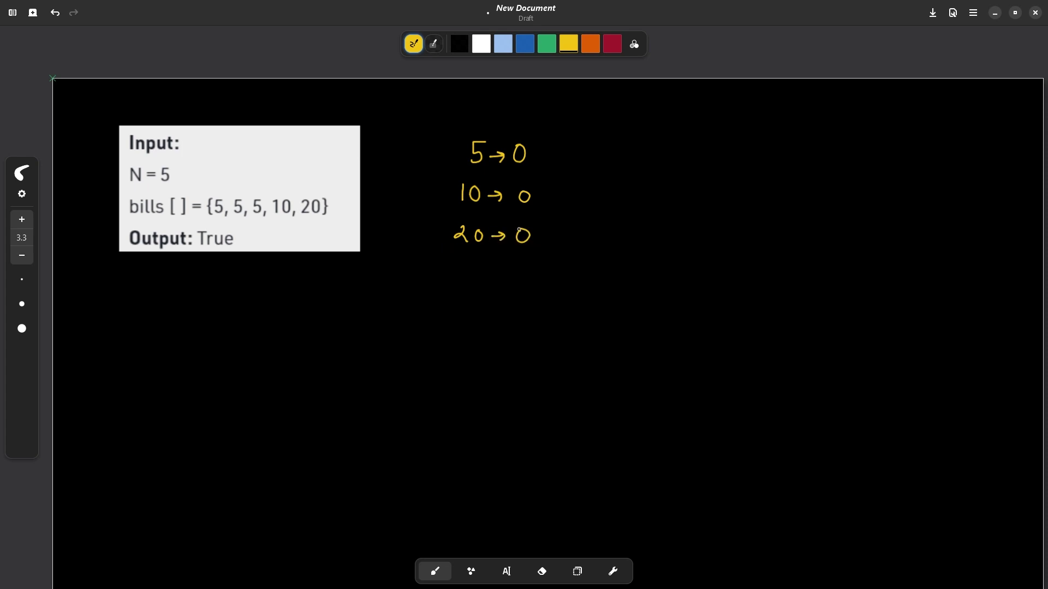
{"action": "left_click_drag", "start_coordinate": [453, 221], "coordinate": [455, 230]}
Underline the first three 5s, arrow the 10, and revise the five and ten counts.
{"action": "left_click_drag", "start_coordinate": [209, 219], "coordinate": [258, 233]}
{"action": "left_click_drag", "start_coordinate": [517, 144], "coordinate": [519, 160]}
{"action": "left_click_drag", "start_coordinate": [279, 223], "coordinate": [280, 236]}
{"action": "left_click_drag", "start_coordinate": [520, 192], "coordinate": [522, 203]}
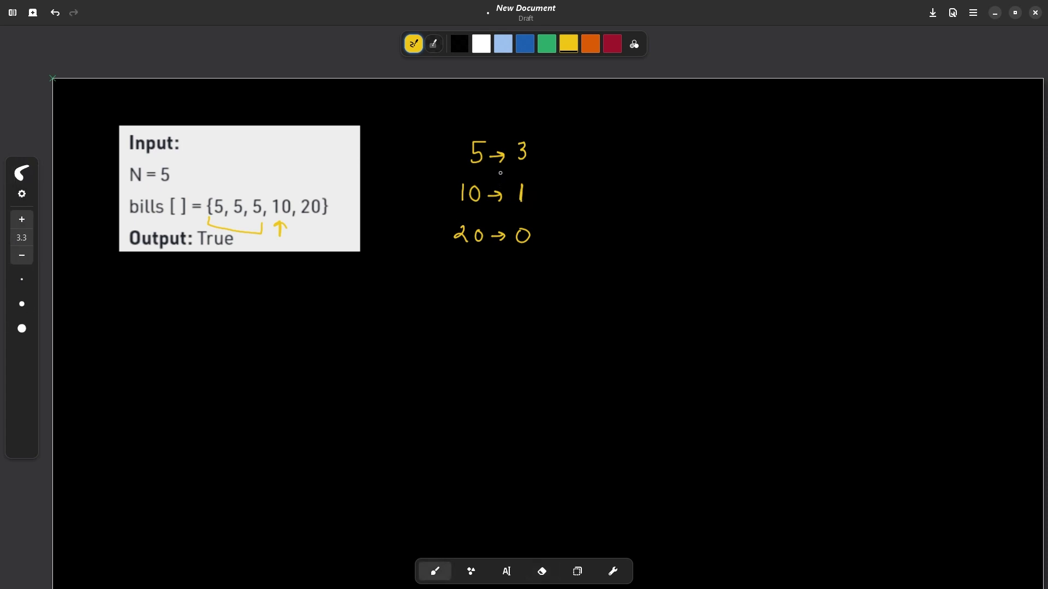
{"action": "key", "text": "ctrl+4"}
{"action": "mouse_move", "coordinate": [520, 141]}
{"action": "left_mouse_down"}
{"action": "mouse_move", "coordinate": [524, 157]}
{"action": "mouse_move", "coordinate": [535, 157]}
{"action": "left_mouse_up"}
{"action": "key", "text": "ctrl+1"}
Arrow the 20, set twenties to 1, and erase stale counts after 10 and 5.
{"action": "left_click_drag", "start_coordinate": [312, 224], "coordinate": [311, 237]}
{"action": "left_click_drag", "start_coordinate": [522, 228], "coordinate": [522, 239]}
{"action": "key", "text": "ctrl+4"}
{"action": "mouse_move", "coordinate": [522, 189]}
{"action": "left_mouse_down"}
{"action": "mouse_move", "coordinate": [520, 203]}
{"action": "mouse_move", "coordinate": [521, 191]}
{"action": "left_mouse_up"}
{"action": "key", "text": "ctrl+1"}
{"action": "key", "text": "ctrl+4"}
{"action": "mouse_move", "coordinate": [523, 145]}
{"action": "left_mouse_down"}
{"action": "mouse_move", "coordinate": [534, 161]}
{"action": "mouse_move", "coordinate": [525, 161]}
{"action": "left_mouse_up"}
{"action": "key", "text": "ctrl+1"}
Box the bills array, write underlined 20 and 10 below it, and write False beside 20.
{"action": "mouse_move", "coordinate": [209, 188]}
{"action": "left_mouse_down"}
{"action": "mouse_move", "coordinate": [271, 219]}
{"action": "mouse_move", "coordinate": [194, 217]}
{"action": "left_mouse_up"}
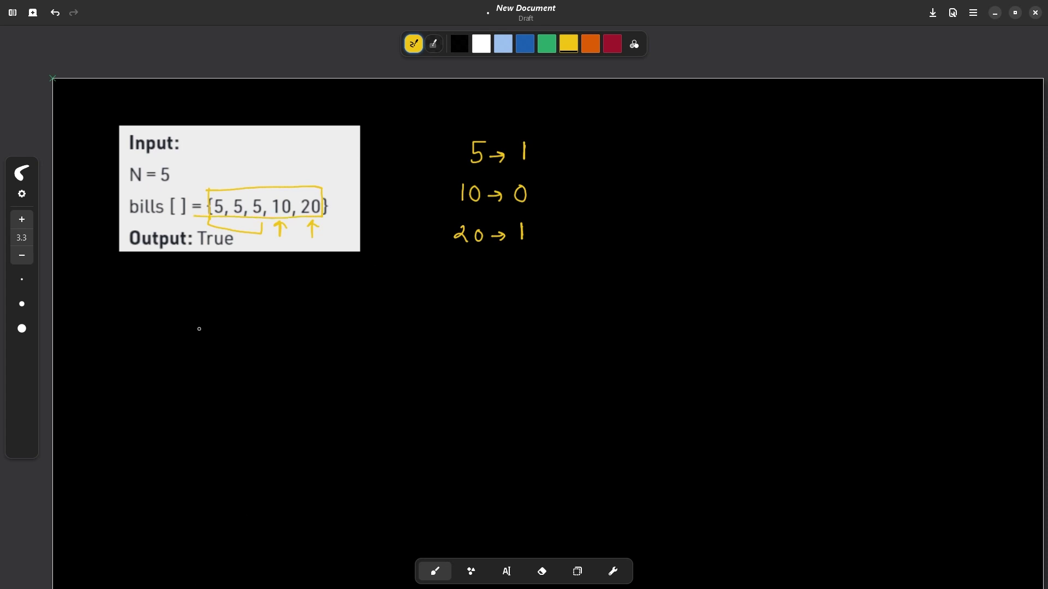
{"action": "mouse_move", "coordinate": [136, 308]}
{"action": "left_mouse_down"}
{"action": "mouse_move", "coordinate": [147, 320]}
{"action": "mouse_move", "coordinate": [155, 307]}
{"action": "left_mouse_up"}
{"action": "mouse_move", "coordinate": [139, 353]}
{"action": "left_mouse_down"}
{"action": "mouse_move", "coordinate": [139, 368]}
{"action": "mouse_move", "coordinate": [156, 356]}
{"action": "left_mouse_up"}
{"action": "left_click_drag", "start_coordinate": [140, 330], "coordinate": [161, 327]}
{"action": "left_click_drag", "start_coordinate": [139, 384], "coordinate": [164, 380]}
{"action": "mouse_move", "coordinate": [206, 303]}
{"action": "left_mouse_down"}
{"action": "mouse_move", "coordinate": [206, 320]}
{"action": "mouse_move", "coordinate": [220, 299]}
{"action": "left_mouse_up"}
{"action": "mouse_move", "coordinate": [211, 310]}
{"action": "left_mouse_down"}
{"action": "mouse_move", "coordinate": [239, 318]}
{"action": "mouse_move", "coordinate": [250, 306]}
{"action": "mouse_move", "coordinate": [238, 322]}
{"action": "left_mouse_up"}
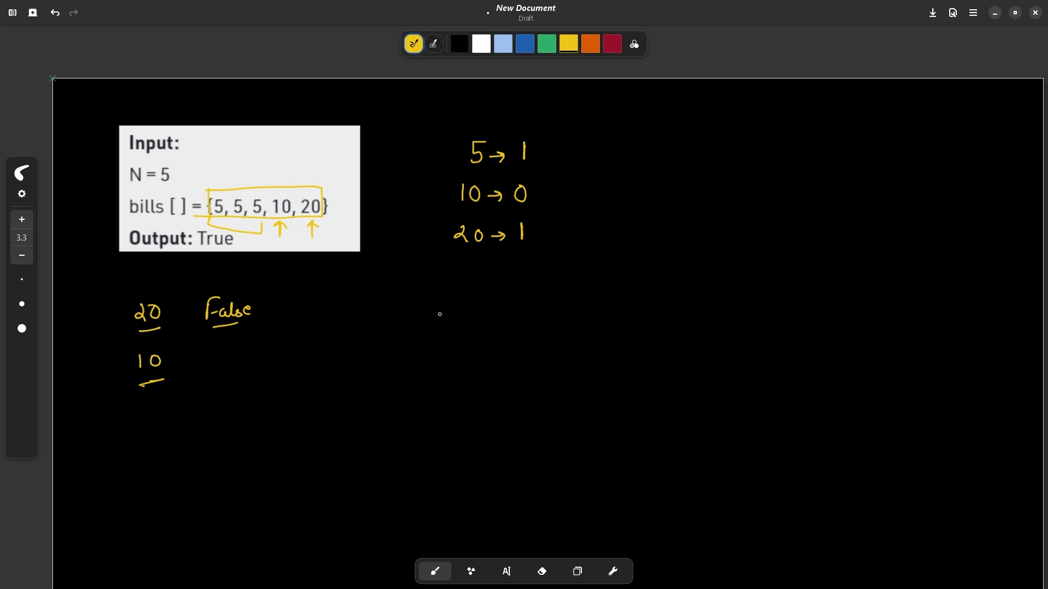
Write the first change rules: 5 ✓, 10 → 5, and 20 → 10.
{"action": "mouse_move", "coordinate": [431, 309]}
{"action": "left_mouse_down"}
{"action": "mouse_move", "coordinate": [442, 306]}
{"action": "mouse_move", "coordinate": [430, 327]}
{"action": "left_mouse_up"}
{"action": "left_click_drag", "start_coordinate": [458, 316], "coordinate": [476, 308]}
{"action": "mouse_move", "coordinate": [423, 361]}
{"action": "left_mouse_down"}
{"action": "mouse_move", "coordinate": [422, 375]}
{"action": "mouse_move", "coordinate": [438, 363]}
{"action": "mouse_move", "coordinate": [472, 366]}
{"action": "mouse_move", "coordinate": [465, 371]}
{"action": "mouse_move", "coordinate": [501, 358]}
{"action": "mouse_move", "coordinate": [492, 375]}
{"action": "left_mouse_up"}
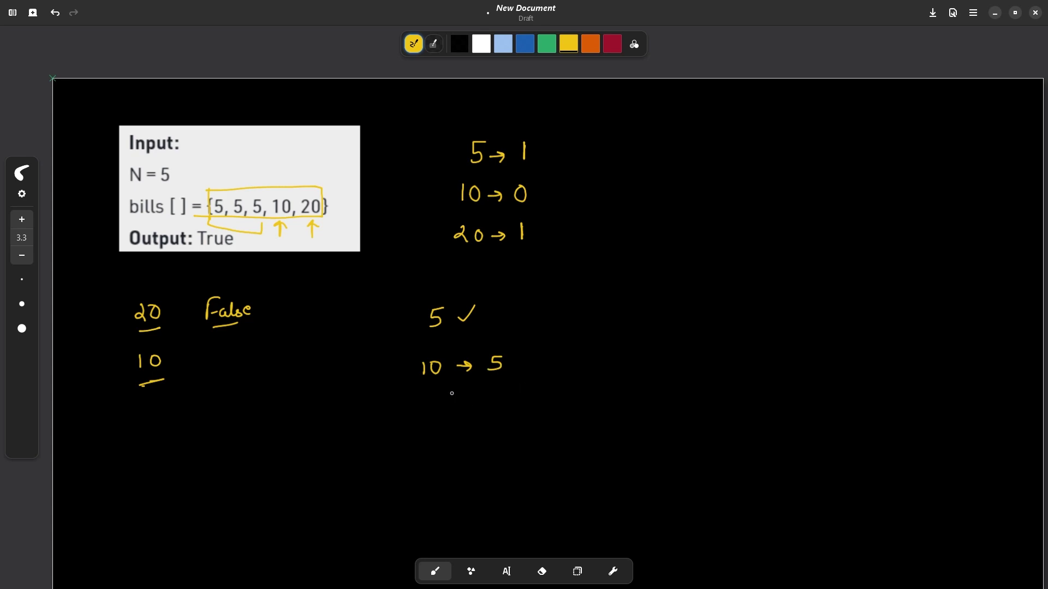
{"action": "mouse_move", "coordinate": [410, 415]}
{"action": "left_mouse_down"}
{"action": "mouse_move", "coordinate": [423, 429]}
{"action": "mouse_move", "coordinate": [437, 416]}
{"action": "mouse_move", "coordinate": [463, 421]}
{"action": "mouse_move", "coordinate": [460, 453]}
{"action": "left_mouse_up"}
{"action": "left_click_drag", "start_coordinate": [483, 413], "coordinate": [483, 425]}
{"action": "mouse_move", "coordinate": [495, 415]}
{"action": "left_mouse_down"}
{"action": "mouse_move", "coordinate": [490, 424]}
{"action": "mouse_move", "coordinate": [520, 418]}
{"action": "left_mouse_up"}
Complete the 20-bill rule as 10 + 5 or 5 + 5 + 5.
{"action": "mouse_move", "coordinate": [516, 414]}
{"action": "left_mouse_down"}
{"action": "mouse_move", "coordinate": [515, 422]}
{"action": "mouse_move", "coordinate": [526, 412]}
{"action": "left_mouse_up"}
{"action": "mouse_move", "coordinate": [526, 412]}
{"action": "left_mouse_down"}
{"action": "mouse_move", "coordinate": [481, 451]}
{"action": "mouse_move", "coordinate": [483, 459]}
{"action": "mouse_move", "coordinate": [510, 451]}
{"action": "left_mouse_up"}
{"action": "mouse_move", "coordinate": [504, 443]}
{"action": "left_mouse_down"}
{"action": "mouse_move", "coordinate": [514, 462]}
{"action": "mouse_move", "coordinate": [546, 453]}
{"action": "left_mouse_up"}
{"action": "left_click_drag", "start_coordinate": [540, 446], "coordinate": [540, 460]}
{"action": "left_click_drag", "start_coordinate": [565, 444], "coordinate": [558, 445]}
{"action": "left_click_drag", "start_coordinate": [556, 446], "coordinate": [558, 460]}
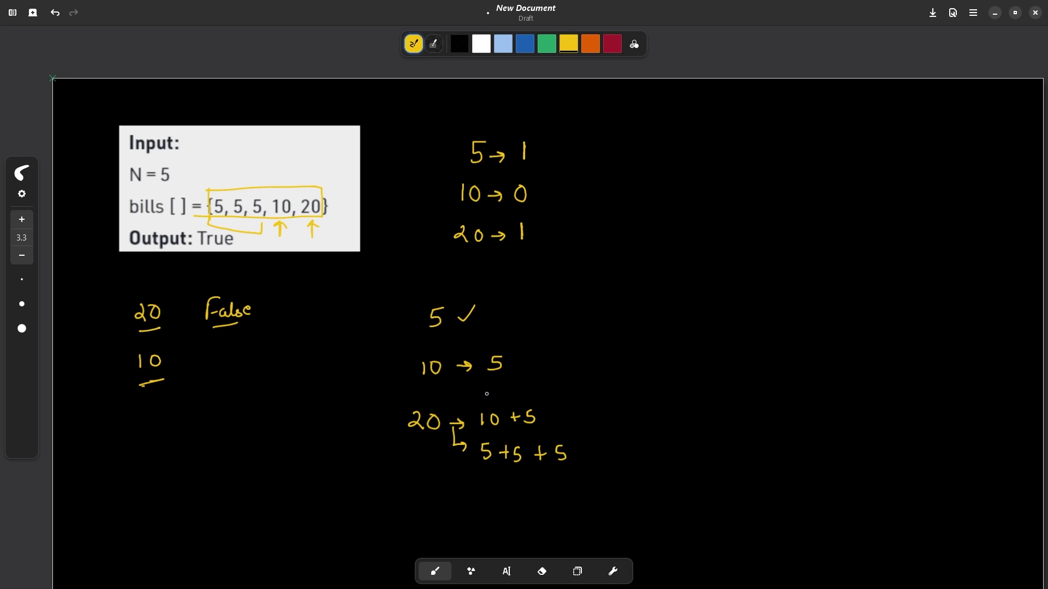
Add a down arrow, underline the 20, and circle and bracket the 5 a 10 needs.
{"action": "left_click_drag", "start_coordinate": [487, 393], "coordinate": [486, 402]}
{"action": "left_click_drag", "start_coordinate": [414, 442], "coordinate": [433, 440]}
{"action": "left_click_drag", "start_coordinate": [495, 337], "coordinate": [481, 352]}
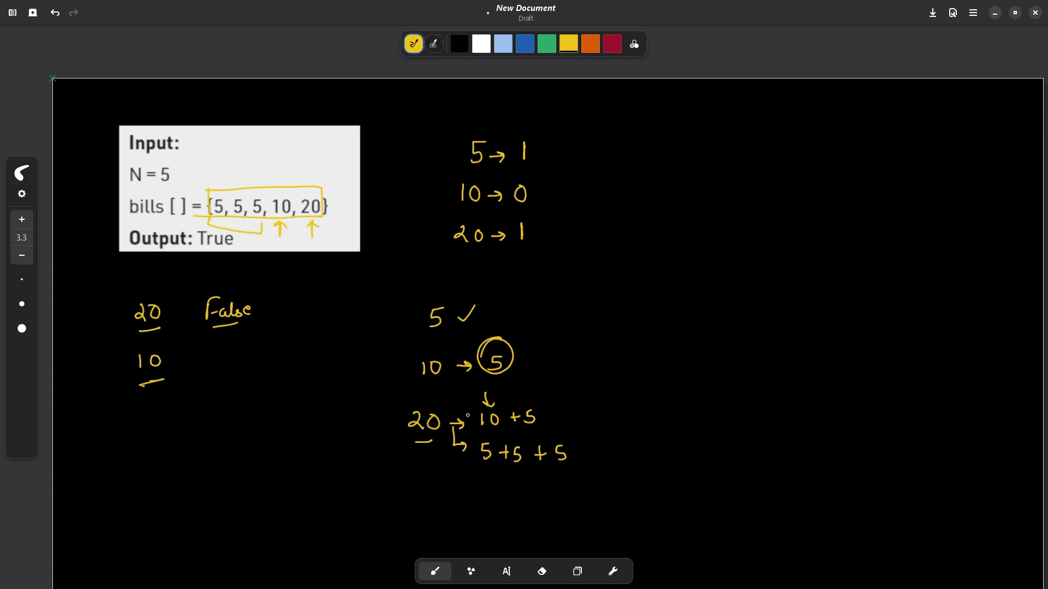
{"action": "mouse_move", "coordinate": [528, 334]}
{"action": "left_mouse_down"}
{"action": "mouse_move", "coordinate": [547, 339]}
{"action": "mouse_move", "coordinate": [537, 369]}
{"action": "left_mouse_up"}
{"action": "left_click_drag", "start_coordinate": [528, 408], "coordinate": [542, 407]}
{"action": "left_click_drag", "start_coordinate": [485, 382], "coordinate": [508, 381]}
Underline the 10 + 5 and 5 + 5 + 5 options, then start a new bill row at top right.
{"action": "left_click_drag", "start_coordinate": [536, 427], "coordinate": [548, 426]}
{"action": "left_click_drag", "start_coordinate": [473, 477], "coordinate": [554, 479]}
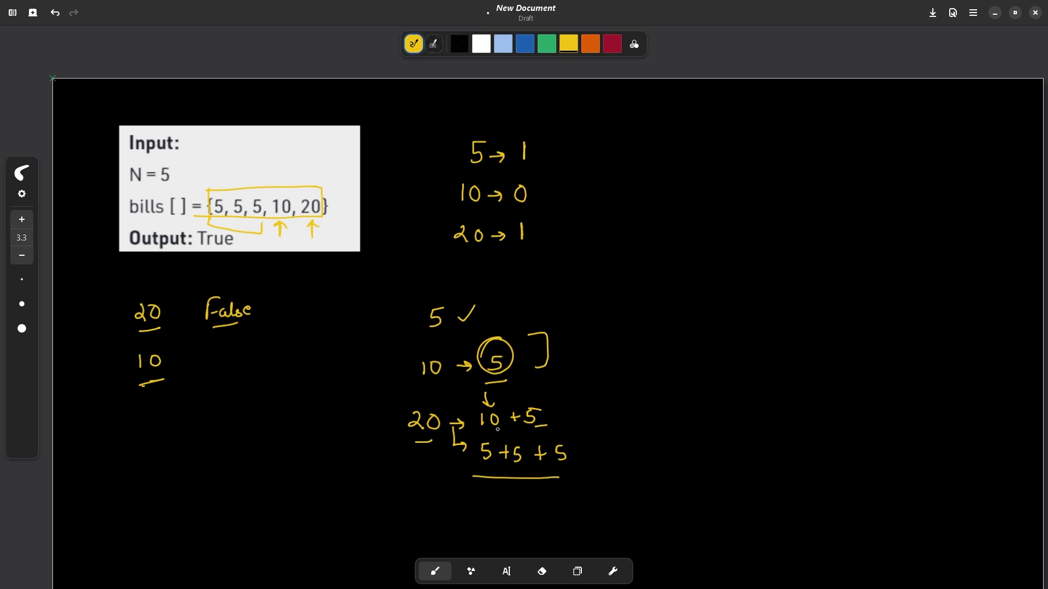
{"action": "left_click_drag", "start_coordinate": [488, 398], "coordinate": [502, 423]}
{"action": "left_click_drag", "start_coordinate": [485, 472], "coordinate": [555, 471]}
{"action": "left_click_drag", "start_coordinate": [278, 163], "coordinate": [279, 177]}
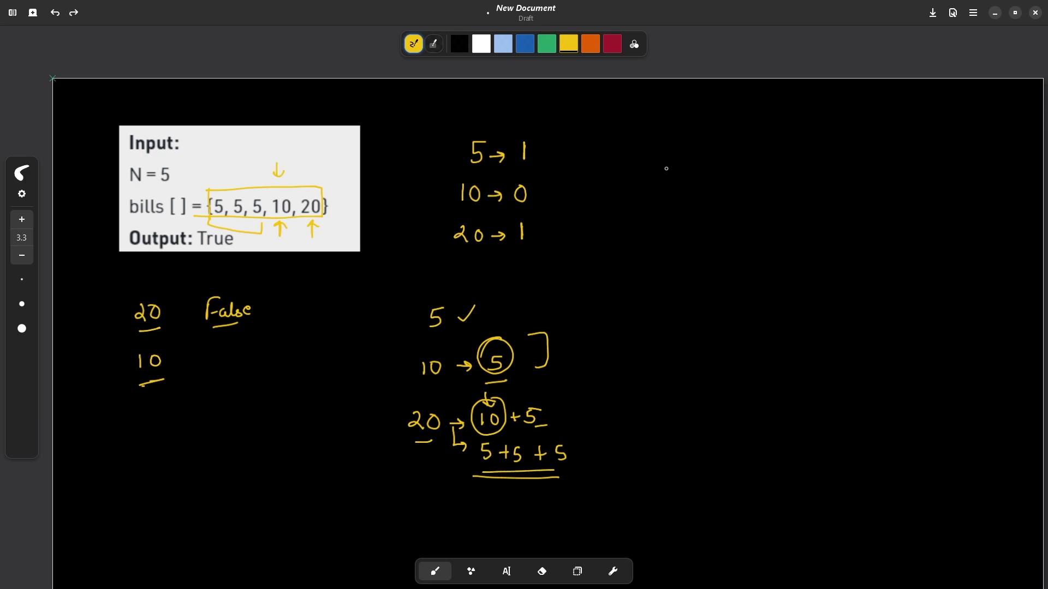
{"action": "mouse_move", "coordinate": [645, 103]}
{"action": "left_mouse_down"}
{"action": "mouse_move", "coordinate": [635, 123]}
{"action": "mouse_move", "coordinate": [739, 114]}
{"action": "mouse_move", "coordinate": [741, 126]}
{"action": "mouse_move", "coordinate": [803, 107]}
{"action": "mouse_move", "coordinate": [890, 115]}
{"action": "mouse_move", "coordinate": [902, 103]}
{"action": "left_mouse_up"}
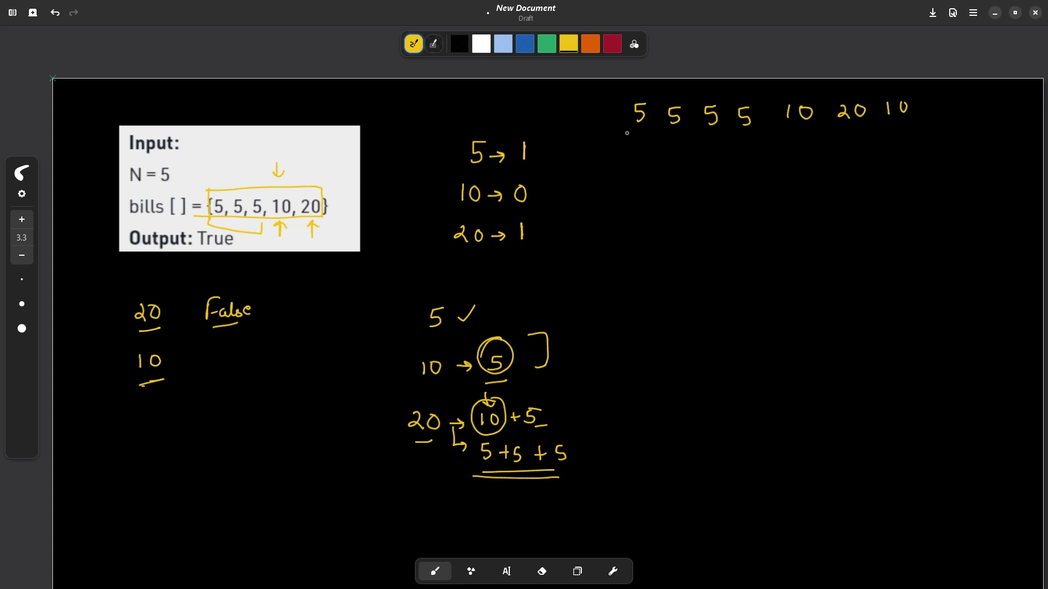
Underline the four 5s, arrow the first 10, and write counts for 5s, 10s (1) and 20s (0).
{"action": "left_click_drag", "start_coordinate": [626, 134], "coordinate": [751, 135]}
{"action": "mouse_move", "coordinate": [684, 184]}
{"action": "left_mouse_down"}
{"action": "mouse_move", "coordinate": [683, 202]}
{"action": "mouse_move", "coordinate": [694, 182]}
{"action": "left_mouse_up"}
{"action": "mouse_move", "coordinate": [701, 196]}
{"action": "left_mouse_down"}
{"action": "mouse_move", "coordinate": [740, 197]}
{"action": "mouse_move", "coordinate": [736, 206]}
{"action": "left_mouse_up"}
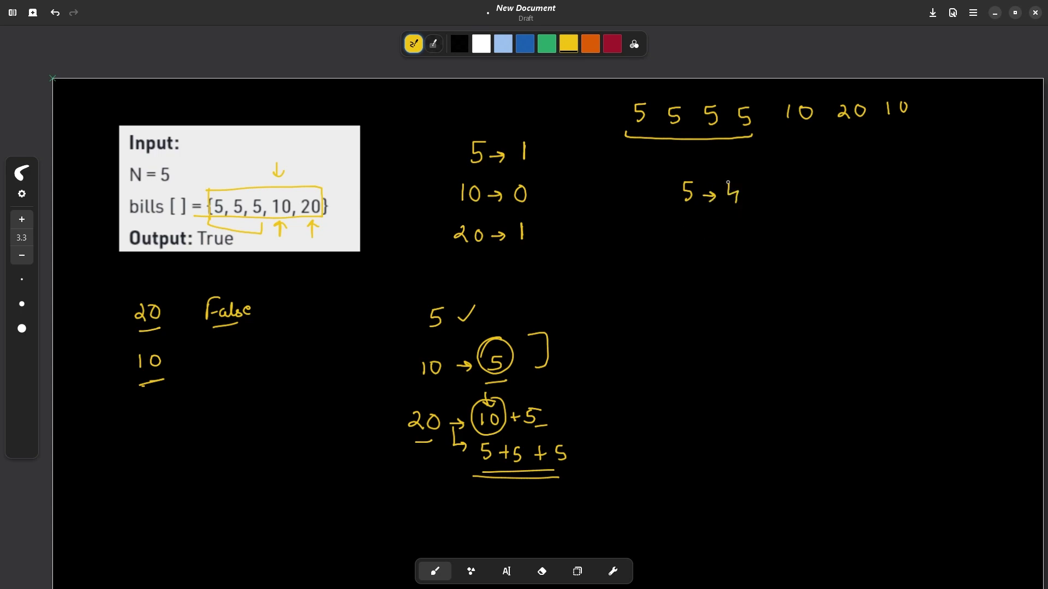
{"action": "mouse_move", "coordinate": [800, 146]}
{"action": "left_mouse_down"}
{"action": "mouse_move", "coordinate": [800, 133]}
{"action": "mouse_move", "coordinate": [806, 139]}
{"action": "left_mouse_up"}
{"action": "mouse_move", "coordinate": [725, 198]}
{"action": "left_mouse_down"}
{"action": "mouse_move", "coordinate": [745, 201]}
{"action": "mouse_move", "coordinate": [735, 203]}
{"action": "left_mouse_up"}
{"action": "mouse_move", "coordinate": [679, 235]}
{"action": "left_mouse_down"}
{"action": "mouse_move", "coordinate": [680, 249]}
{"action": "mouse_move", "coordinate": [692, 236]}
{"action": "mouse_move", "coordinate": [724, 242]}
{"action": "left_mouse_up"}
{"action": "mouse_move", "coordinate": [718, 238]}
{"action": "left_mouse_down"}
{"action": "mouse_move", "coordinate": [718, 248]}
{"action": "mouse_move", "coordinate": [744, 250]}
{"action": "left_mouse_up"}
{"action": "left_click_drag", "start_coordinate": [677, 282], "coordinate": [724, 292]}
{"action": "left_click_drag", "start_coordinate": [741, 282], "coordinate": [737, 280]}
Arrow the 20 and last 10, revise counts to 5→0 and 20→1, and underline them.
{"action": "left_click_drag", "start_coordinate": [852, 136], "coordinate": [862, 142]}
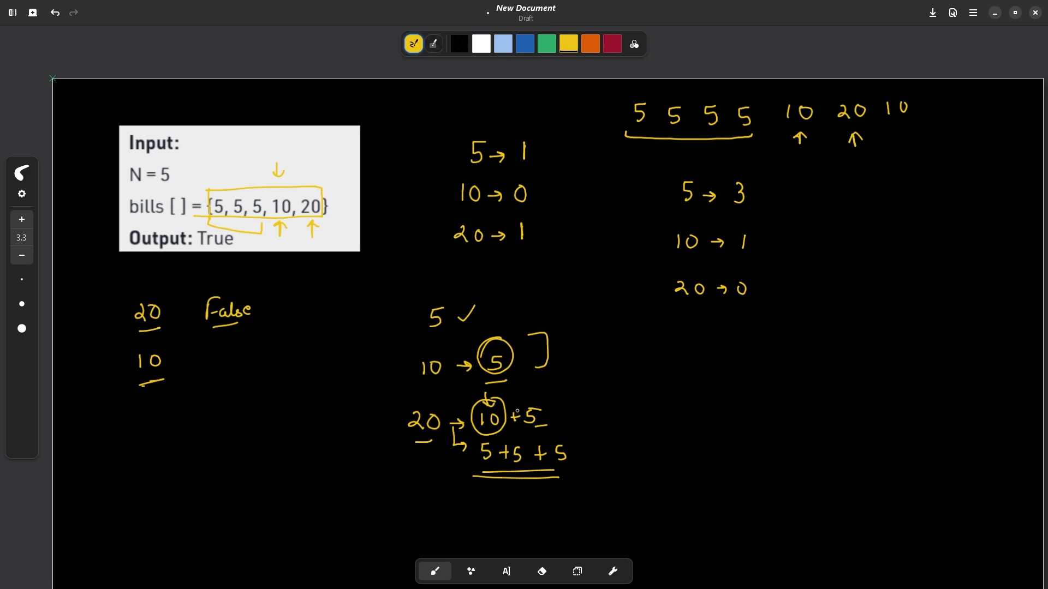
{"action": "mouse_move", "coordinate": [644, 195]}
{"action": "left_mouse_down"}
{"action": "mouse_move", "coordinate": [664, 192]}
{"action": "mouse_move", "coordinate": [661, 199]}
{"action": "left_mouse_up"}
{"action": "left_click_drag", "start_coordinate": [478, 471], "coordinate": [546, 468]}
{"action": "key", "text": "e"}
{"action": "mouse_move", "coordinate": [741, 184]}
{"action": "left_mouse_down"}
{"action": "mouse_move", "coordinate": [750, 200]}
{"action": "mouse_move", "coordinate": [747, 187]}
{"action": "left_mouse_up"}
{"action": "key", "text": "b"}
{"action": "key", "text": "e"}
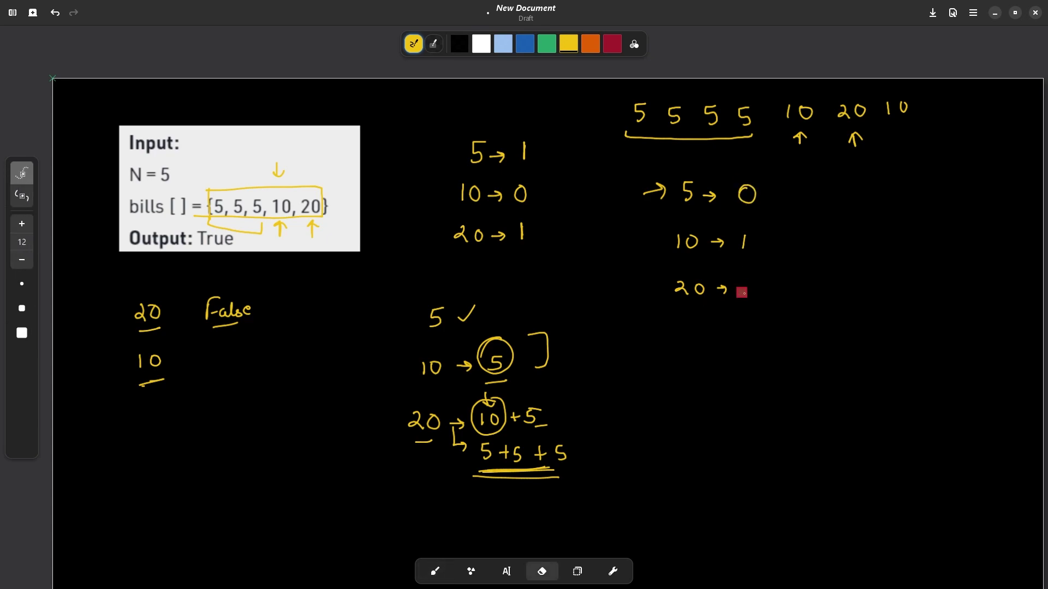
{"action": "key", "text": "b"}
{"action": "left_click_drag", "start_coordinate": [747, 281], "coordinate": [747, 295]}
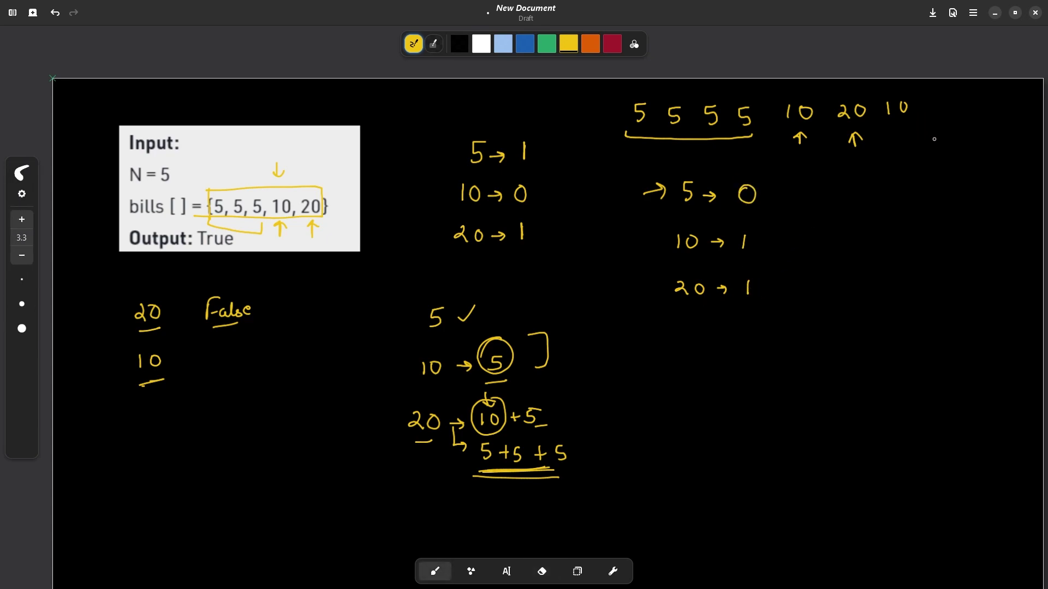
{"action": "mouse_move", "coordinate": [903, 128]}
{"action": "left_mouse_down"}
{"action": "mouse_move", "coordinate": [904, 144]}
{"action": "mouse_move", "coordinate": [910, 134]}
{"action": "left_mouse_up"}
{"action": "left_click_drag", "start_coordinate": [677, 213], "coordinate": [751, 219]}
Undo two strokes and erase the old counts after 10 → and 5 →.
{"action": "key", "text": "ctrl+z"}
{"action": "key", "text": "ctrl+z"}
{"action": "key", "text": "ctrl+z"}
{"action": "left_click_drag", "start_coordinate": [743, 282], "coordinate": [740, 285]}
{"action": "key", "text": "ctrl+z"}
{"action": "left_click_drag", "start_coordinate": [734, 186], "coordinate": [735, 202]}
{"action": "key", "text": "ctrl+4"}
{"action": "left_click_drag", "start_coordinate": [743, 243], "coordinate": [748, 241]}
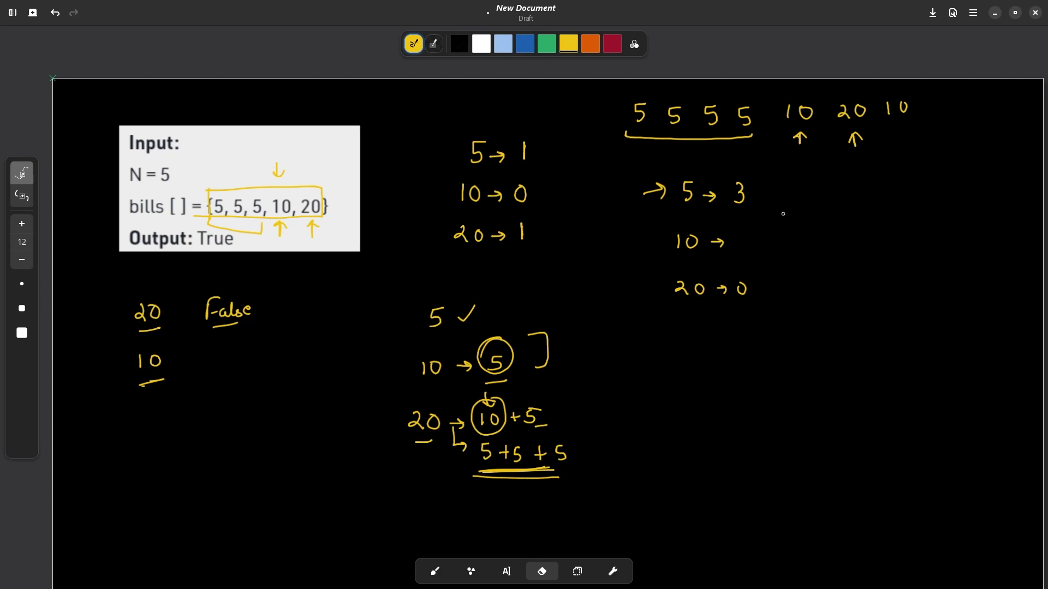
{"action": "left_click_drag", "start_coordinate": [735, 191], "coordinate": [739, 197]}
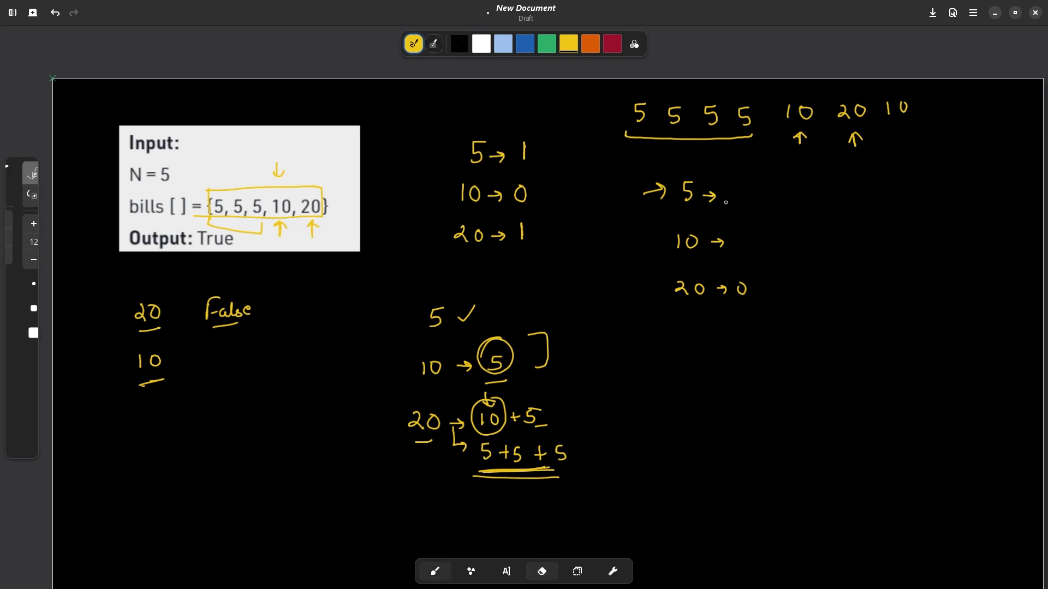
{"action": "key", "text": "ctrl+1"}
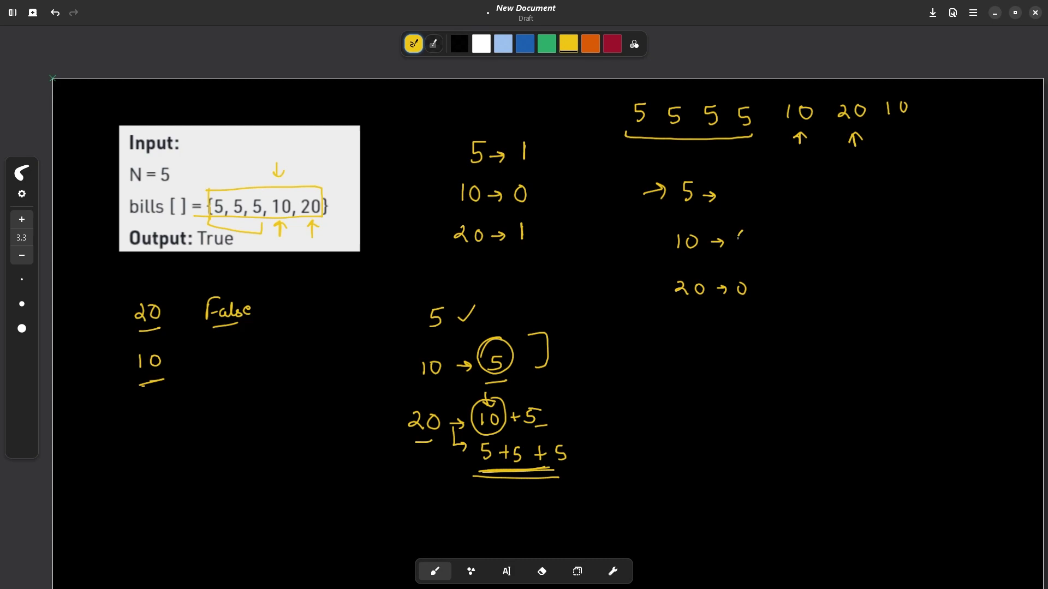
Rewrite counts as 5→1, 10→0, 20→1, arrow the final 10, and underline the 5s count.
{"action": "left_click_drag", "start_coordinate": [741, 231], "coordinate": [745, 230]}
{"action": "left_click_drag", "start_coordinate": [732, 185], "coordinate": [745, 198]}
{"action": "key", "text": "ctrl+4"}
{"action": "left_click_drag", "start_coordinate": [737, 282], "coordinate": [751, 295]}
{"action": "key", "text": "ctrl+1"}
{"action": "left_click_drag", "start_coordinate": [900, 141], "coordinate": [900, 125]}
{"action": "left_click_drag", "start_coordinate": [892, 130], "coordinate": [907, 131]}
{"action": "mouse_move", "coordinate": [680, 212]}
{"action": "left_mouse_down"}
{"action": "mouse_move", "coordinate": [744, 208]}
{"action": "mouse_move", "coordinate": [738, 198]}
{"action": "left_mouse_up"}
{"action": "key", "text": "ctrl+4"}
{"action": "key", "text": "ctrl+1"}
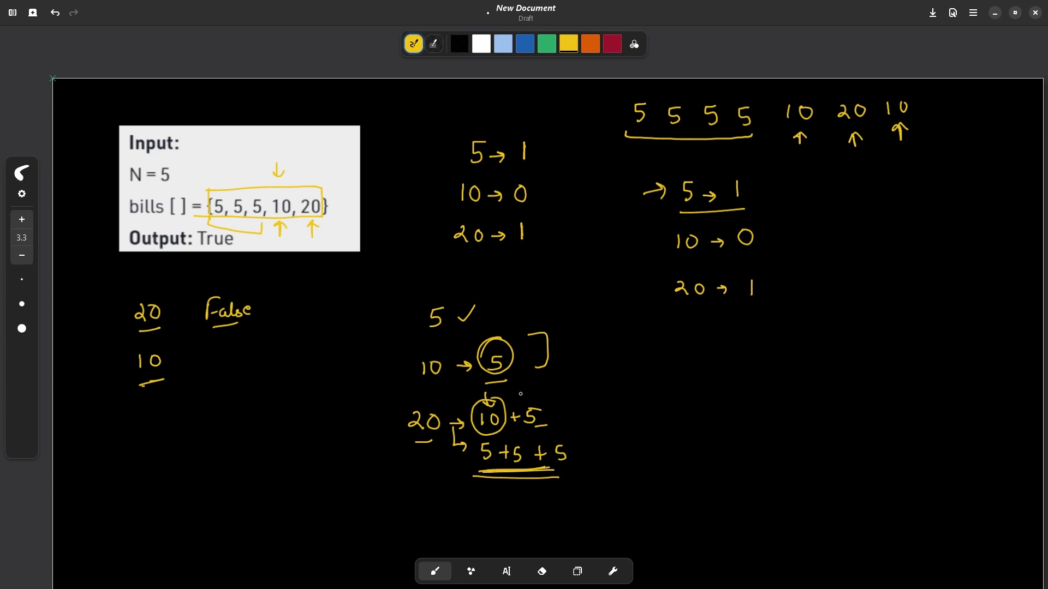
{"action": "left_click_drag", "start_coordinate": [460, 390], "coordinate": [474, 402]}
Walk through the C++ solution's frequency vector, bills loop, and 5- and 10-bill branches.
{"action": "key", "text": "alt+Tab"}
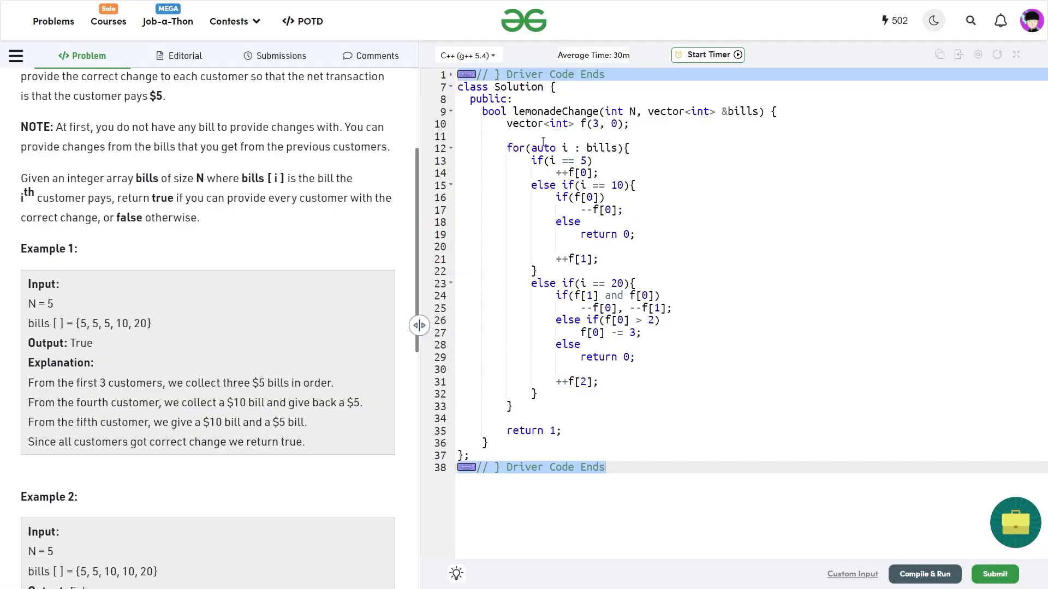
{"action": "left_click", "coordinate": [508, 123]}
{"action": "left_click_drag", "start_coordinate": [514, 122], "coordinate": [682, 124]}
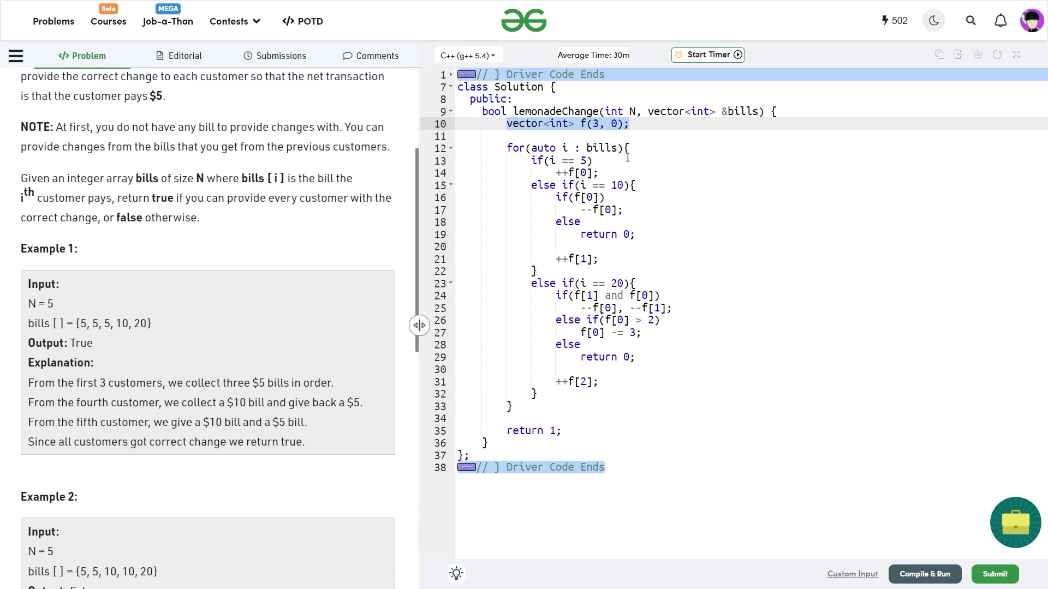
{"action": "left_click_drag", "start_coordinate": [494, 152], "coordinate": [669, 145]}
{"action": "left_click", "coordinate": [668, 146]}
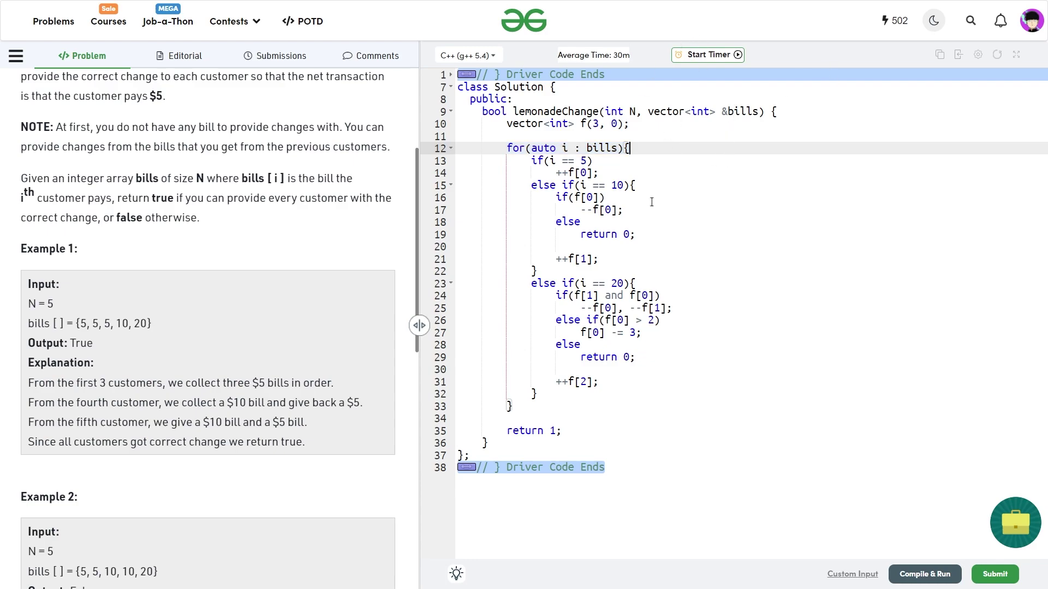
{"action": "left_click_drag", "start_coordinate": [530, 161], "coordinate": [609, 171]}
{"action": "left_click", "coordinate": [593, 161]}
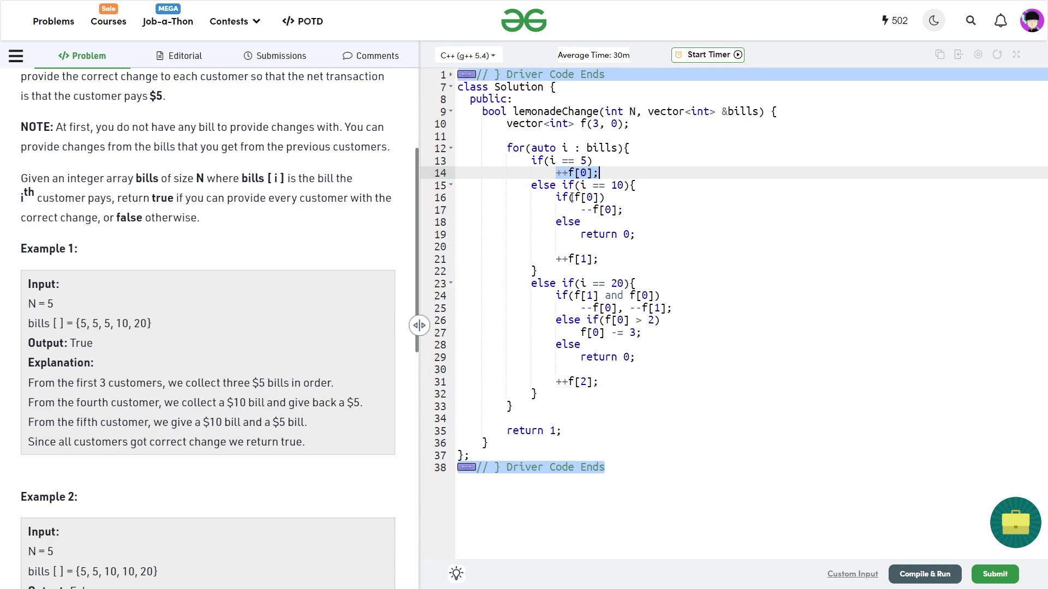
{"action": "mouse_move", "coordinate": [574, 198]}
{"action": "left_mouse_down"}
{"action": "mouse_move", "coordinate": [608, 198]}
{"action": "mouse_move", "coordinate": [635, 234]}
{"action": "left_mouse_up"}
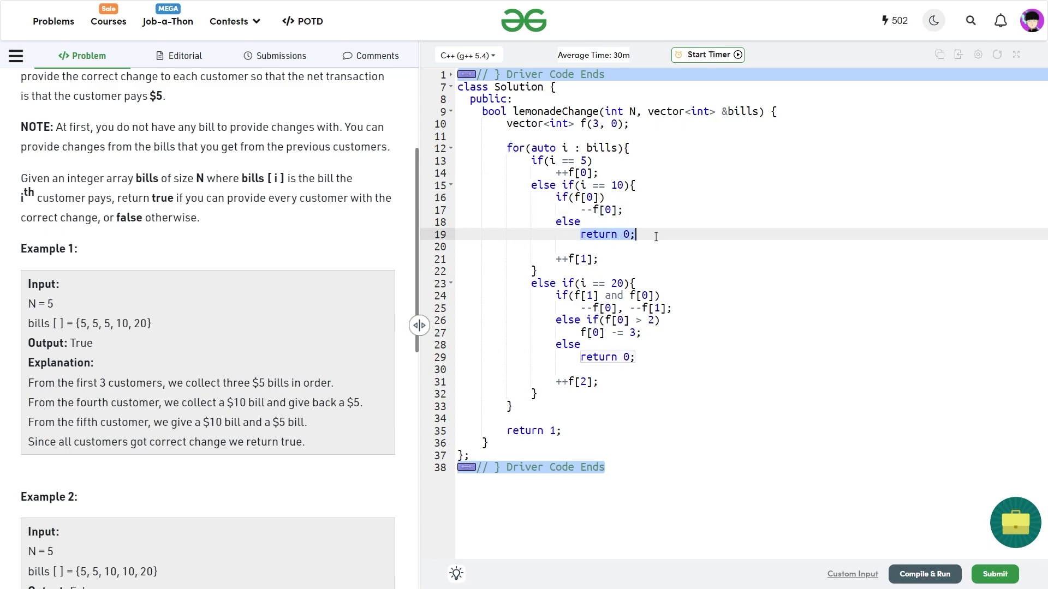
{"action": "left_click_drag", "start_coordinate": [556, 259], "coordinate": [597, 259]}
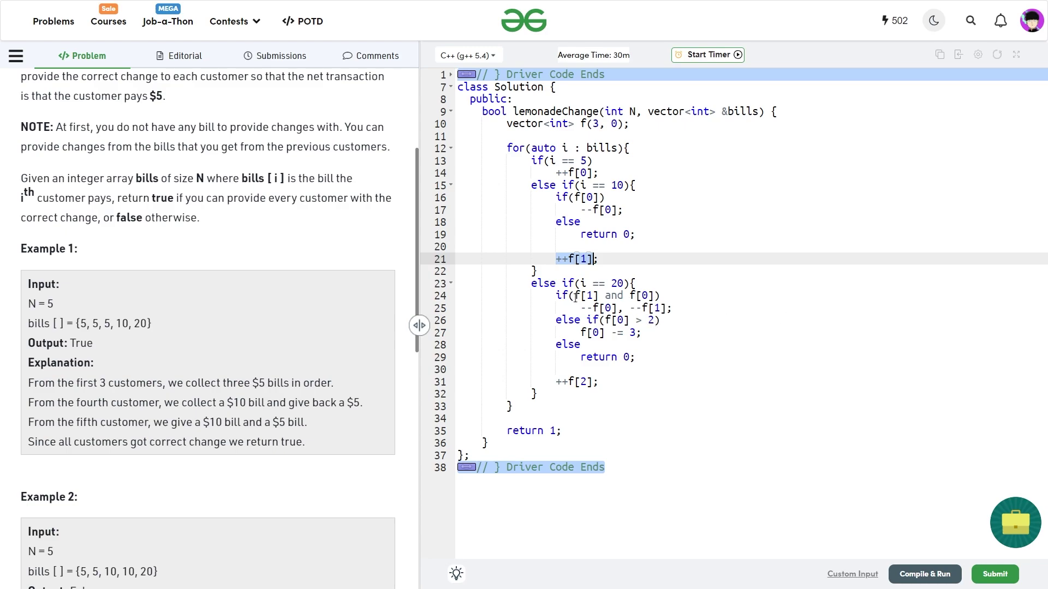
Explain the 20-bill branch and final return true, then submit the solution.
{"action": "left_click_drag", "start_coordinate": [573, 295], "coordinate": [650, 296]}
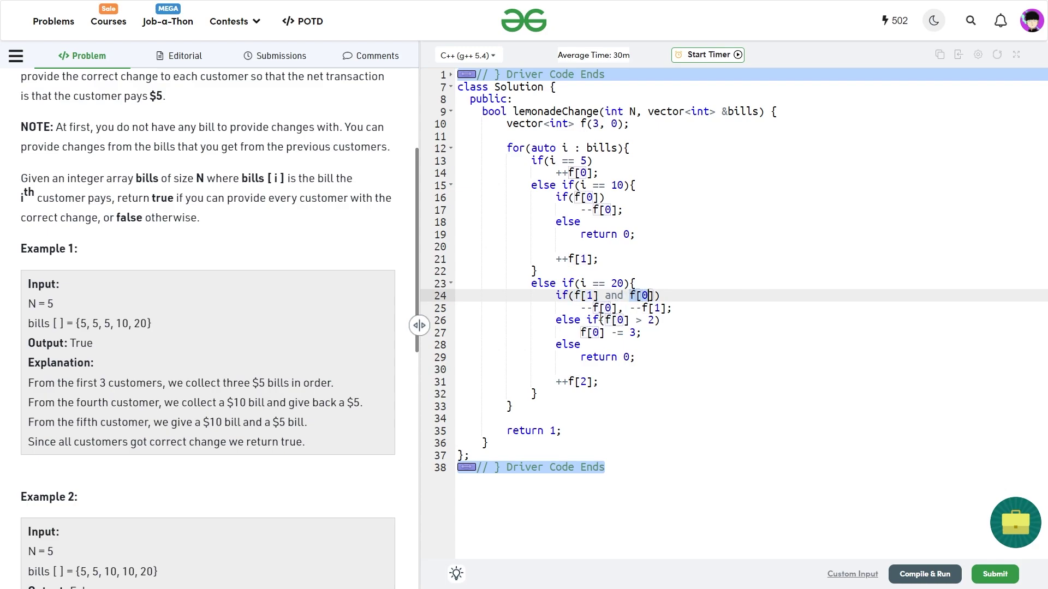
{"action": "left_click_drag", "start_coordinate": [581, 309], "coordinate": [673, 309]}
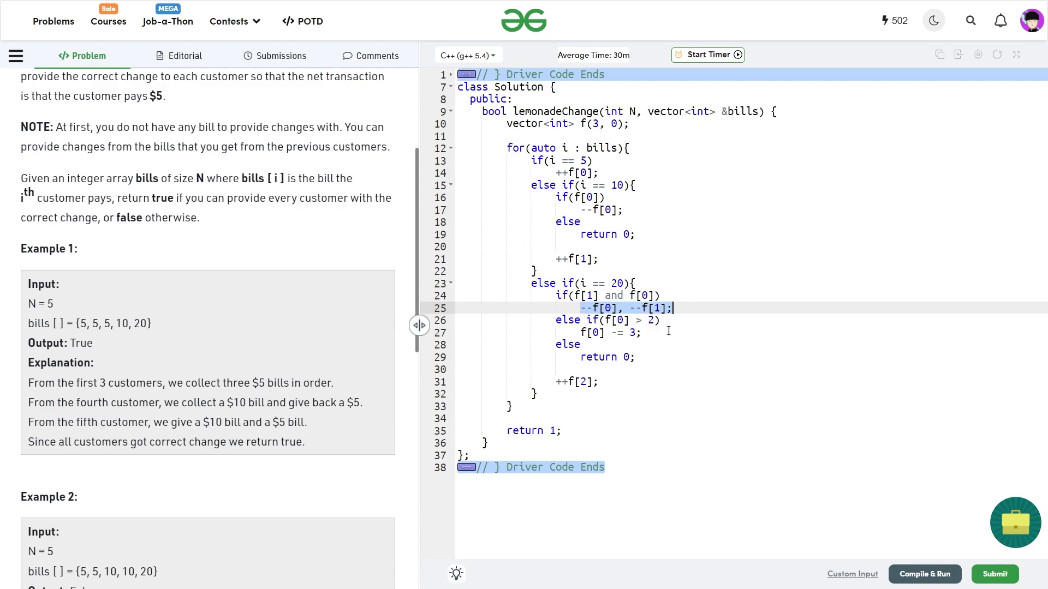
{"action": "left_click_drag", "start_coordinate": [599, 319], "coordinate": [712, 321]}
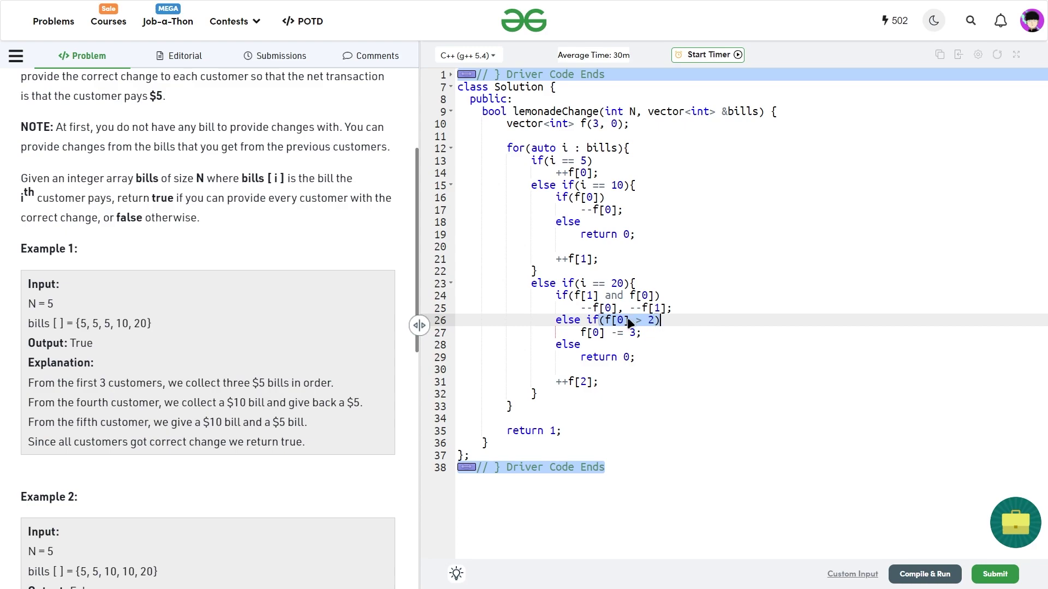
{"action": "left_click", "coordinate": [581, 333]}
{"action": "left_click", "coordinate": [661, 334], "text": "shift"}
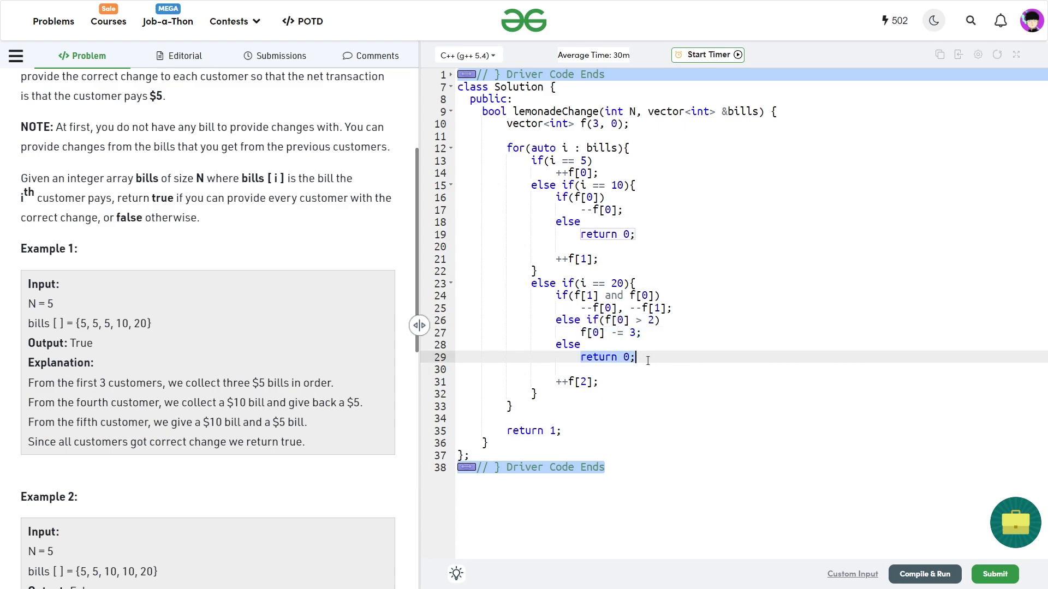
{"action": "left_click_drag", "start_coordinate": [557, 382], "coordinate": [601, 382]}
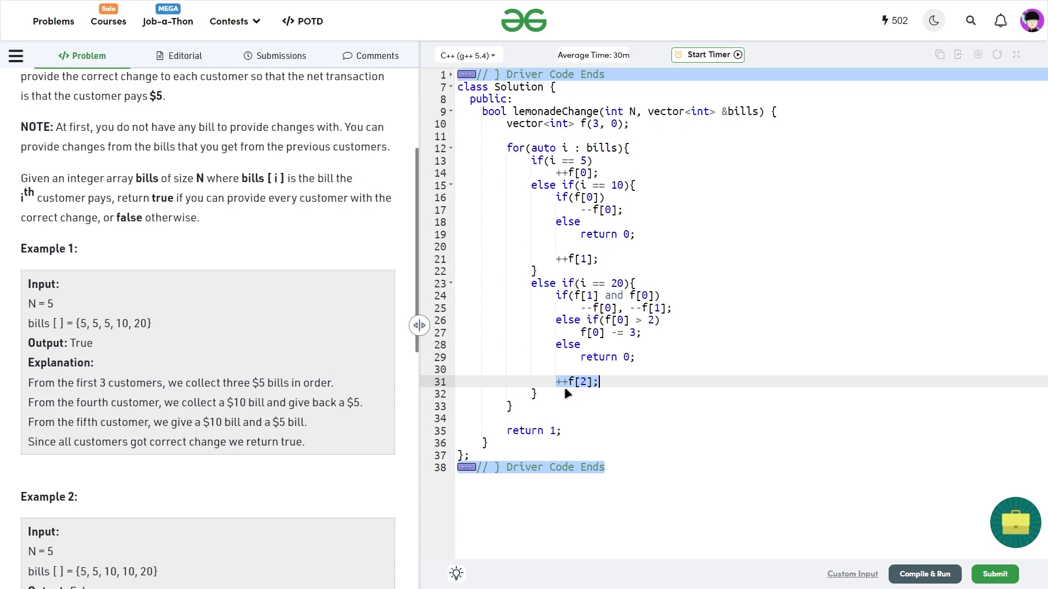
{"action": "left_click_drag", "start_coordinate": [507, 431], "coordinate": [597, 431]}
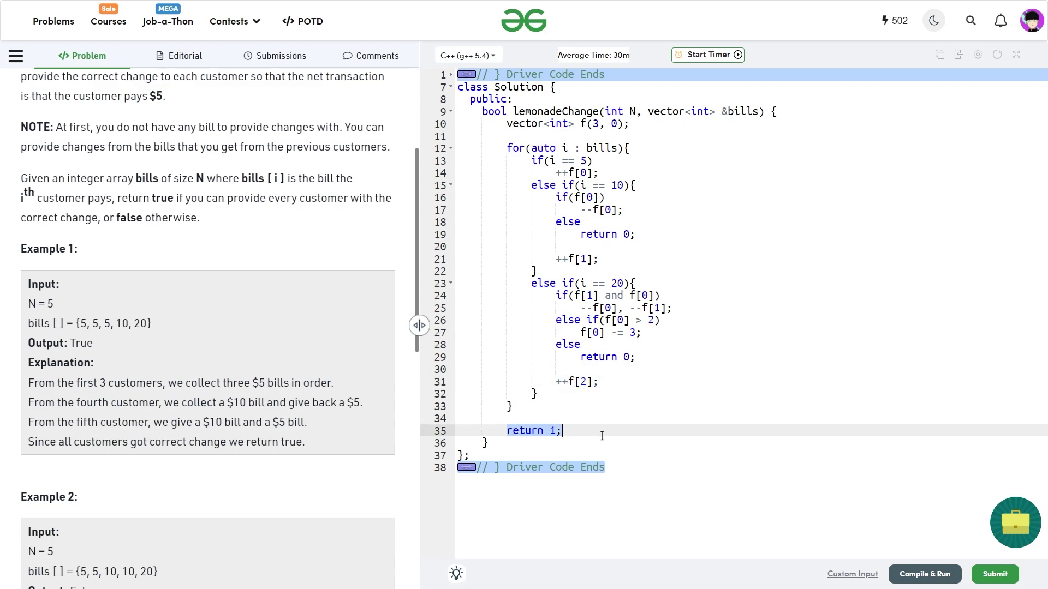
{"action": "left_click", "coordinate": [586, 425]}
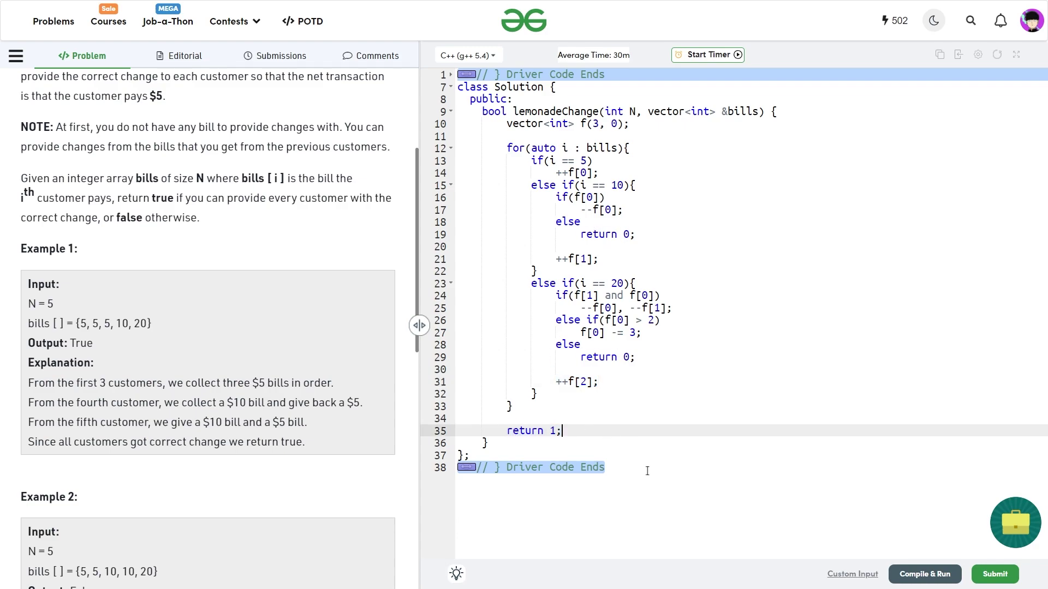
Close the 1115/1115 results window to return to the Lemonade Change statement.
{"action": "left_click", "coordinate": [924, 574]}
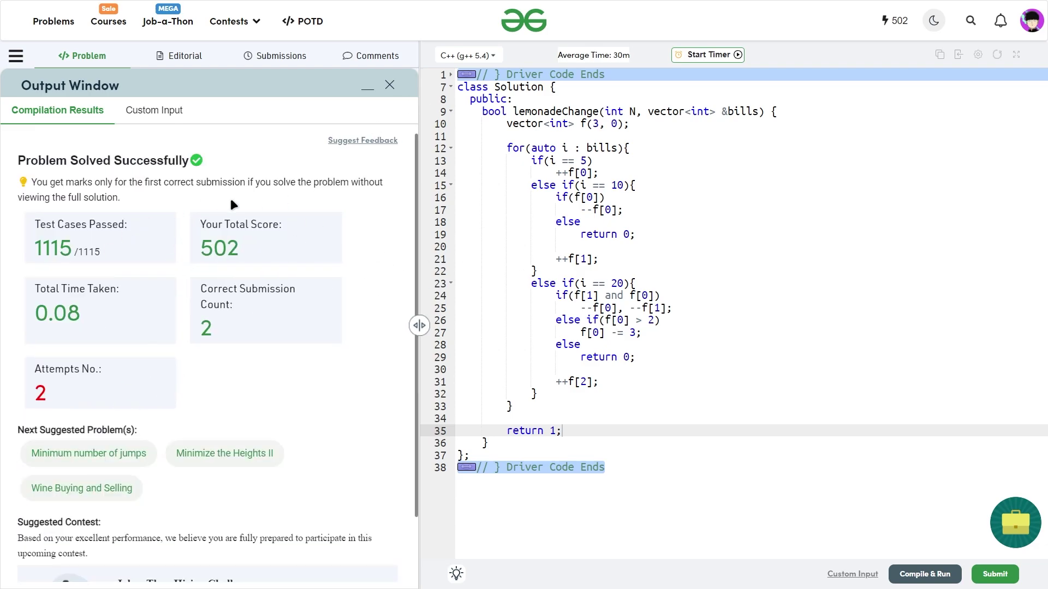
{"action": "left_click", "coordinate": [390, 85]}
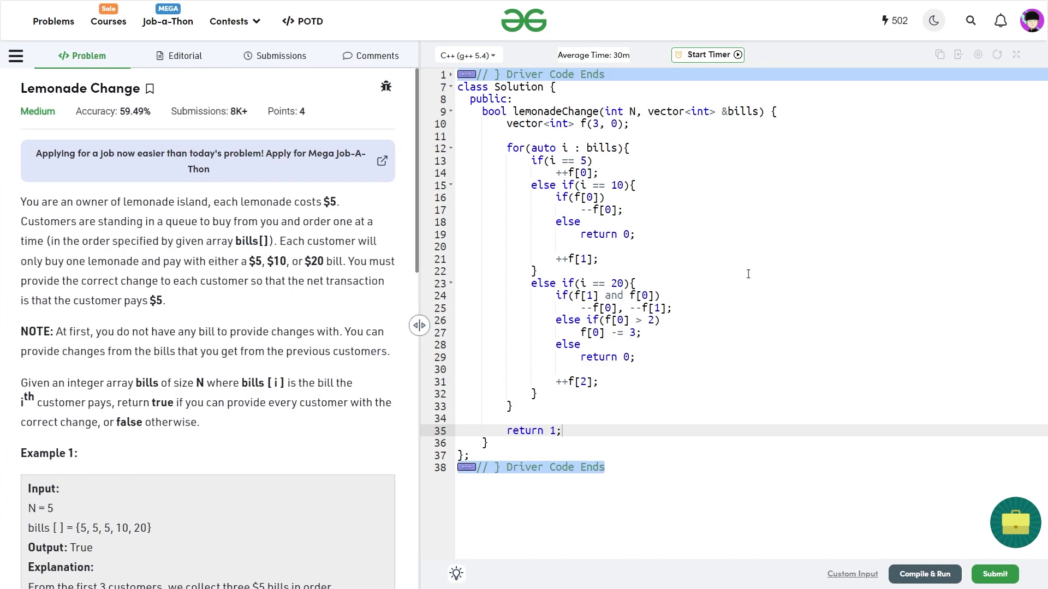